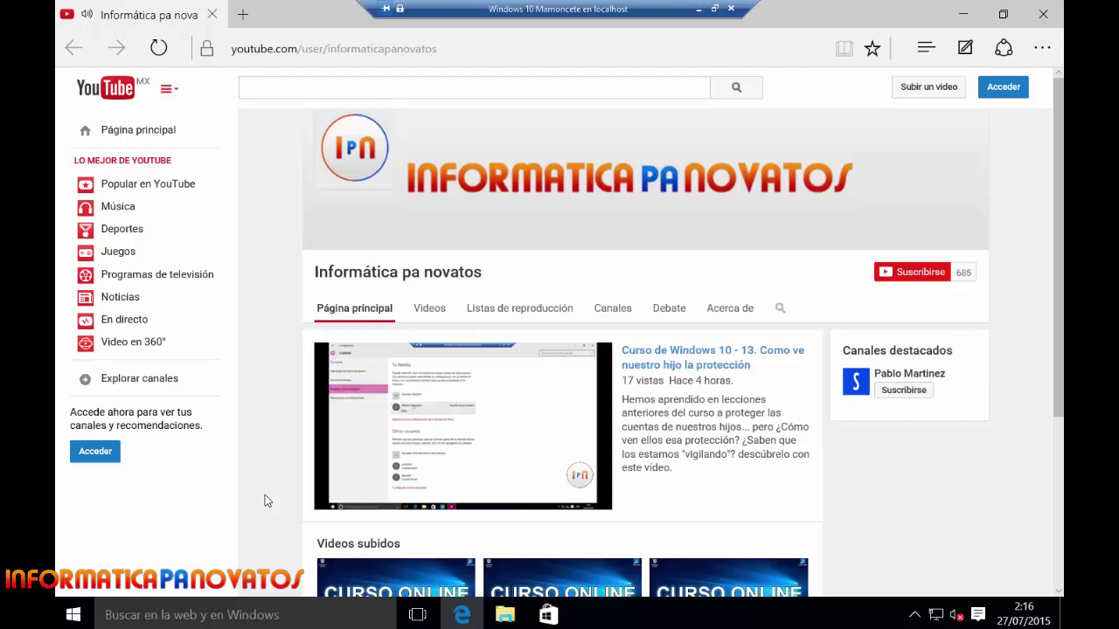
- Close Edge and launch Notas rápidas from Start's Accesorios de Windows folder
left_click(1045, 14)
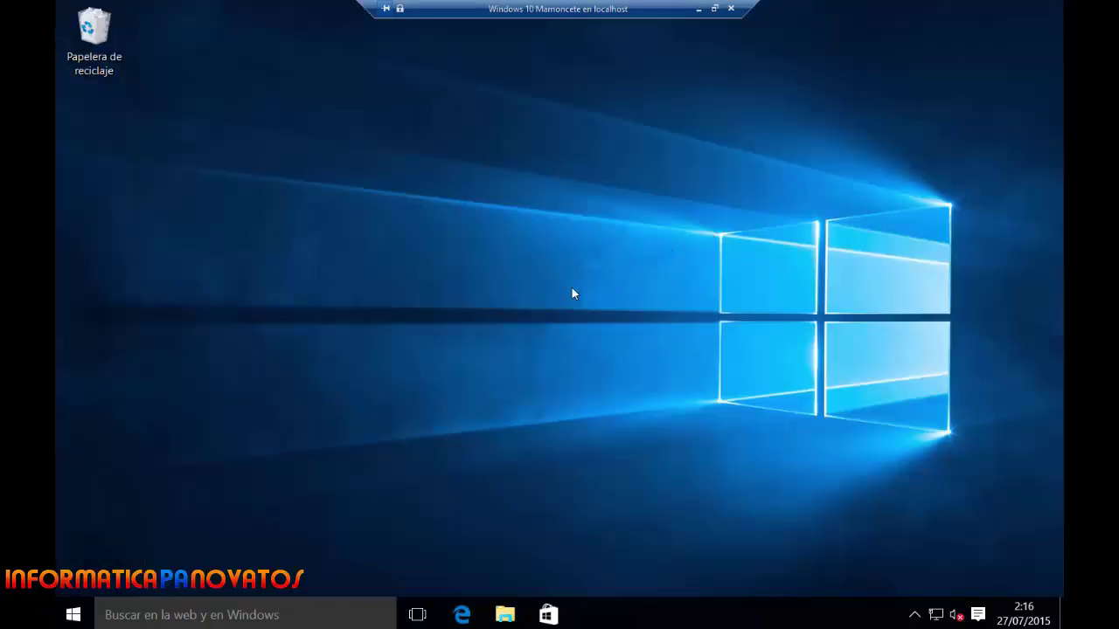
key("super")
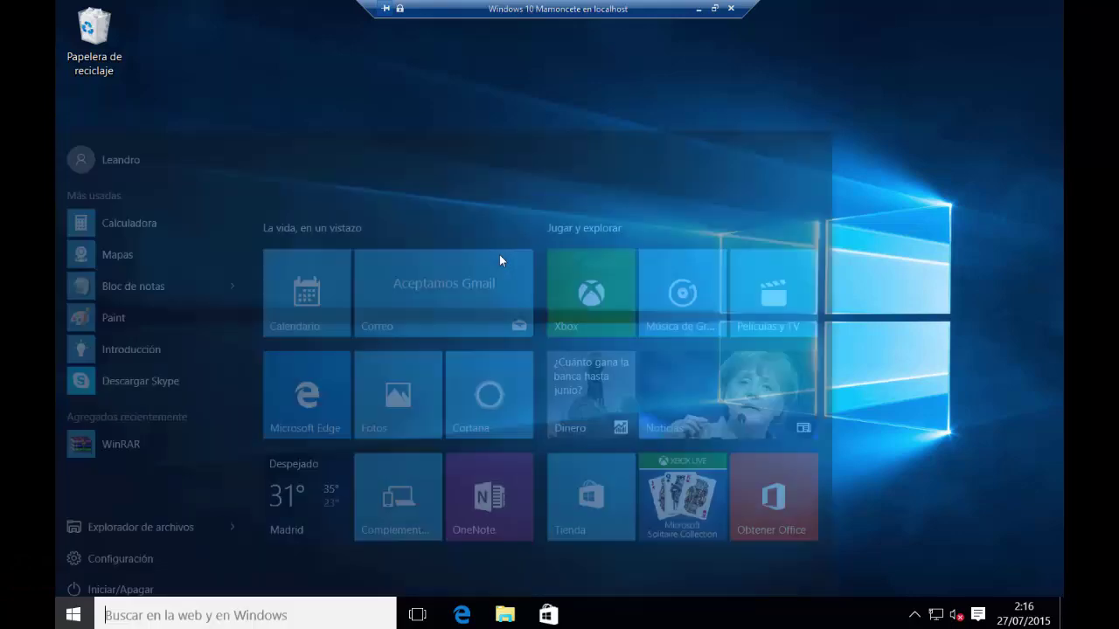
left_click(130, 578)
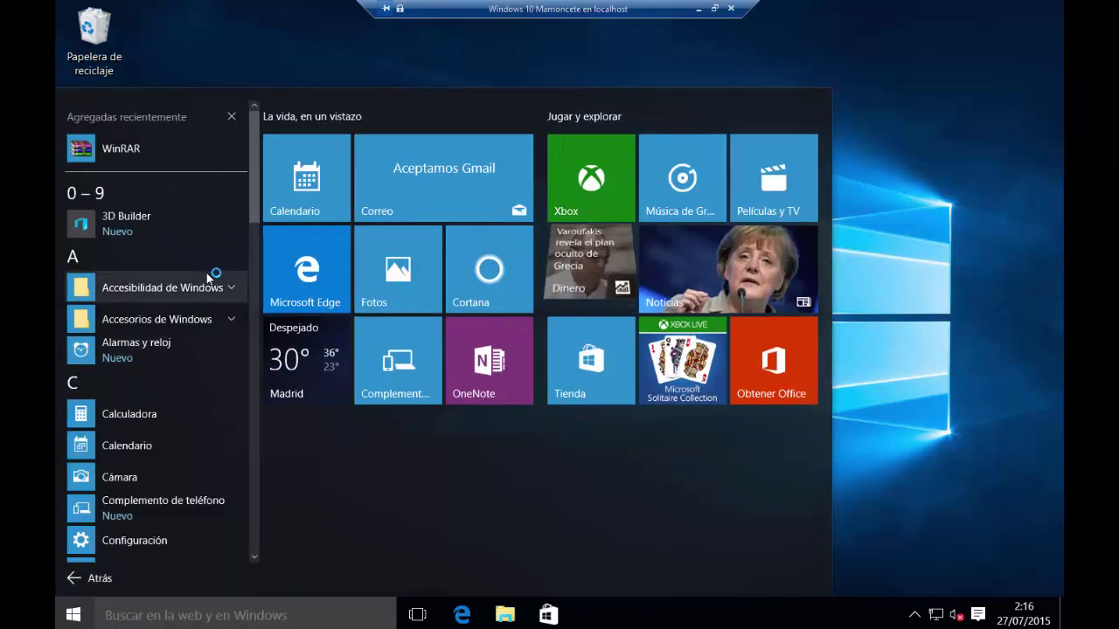
left_click(208, 322)
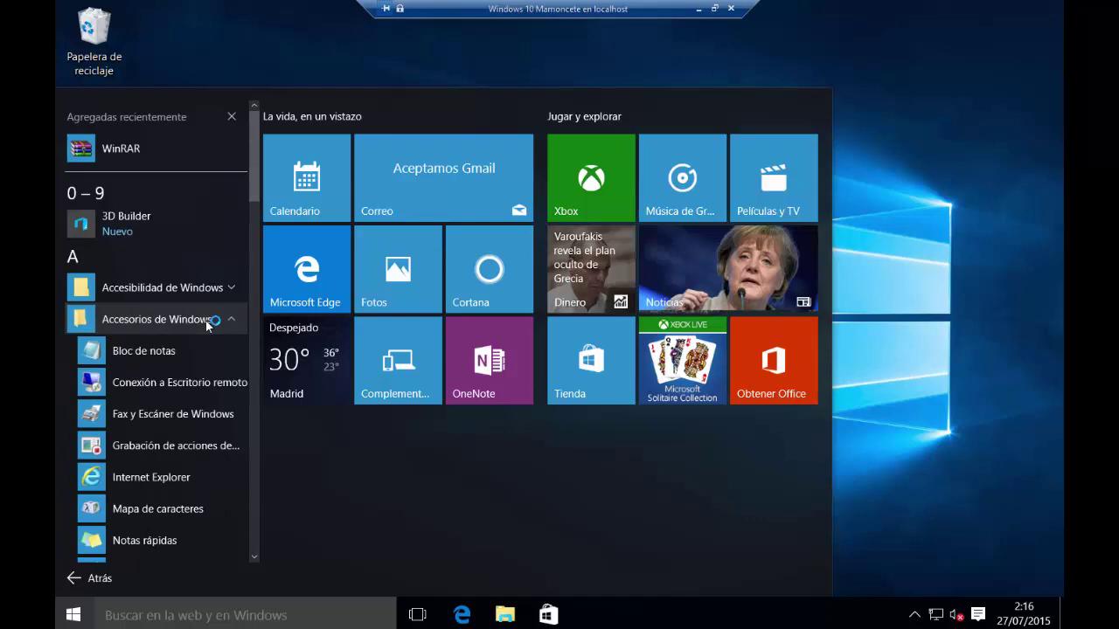
left_click(155, 546)
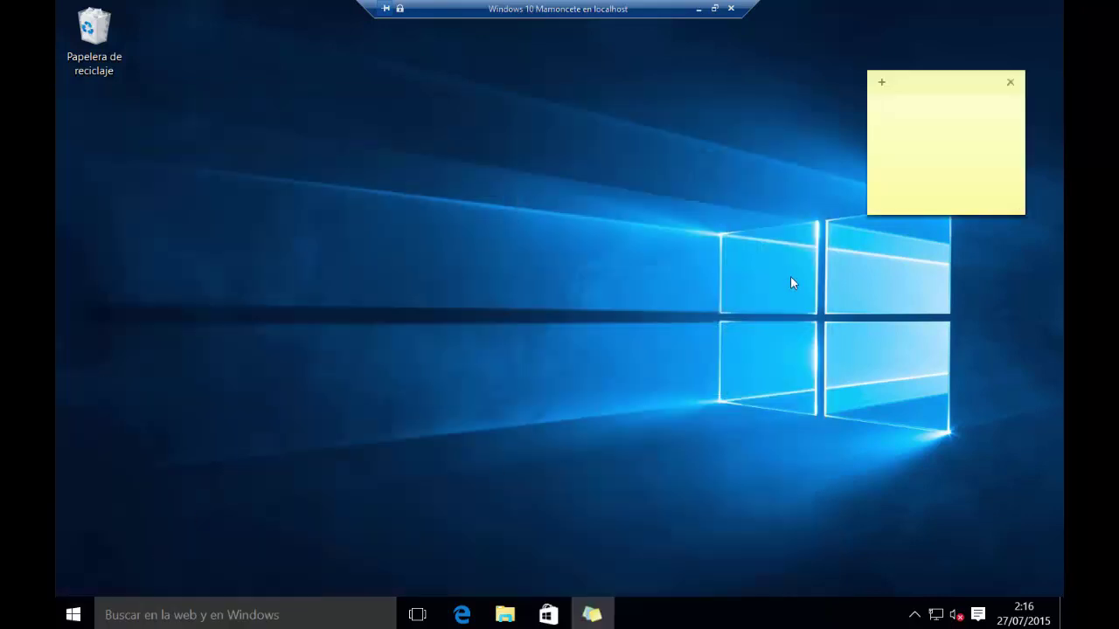
- Drag the blank note to the upper left, then near the centre, and delete it
left_click_drag(919, 94, 217, 45)
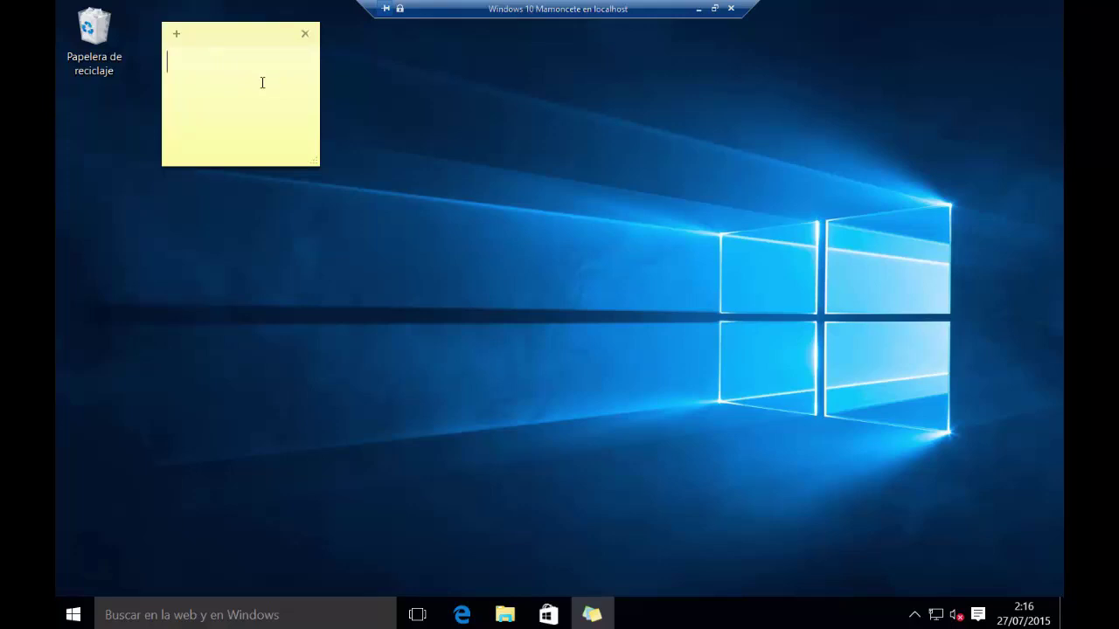
left_click_drag(260, 35, 551, 99)
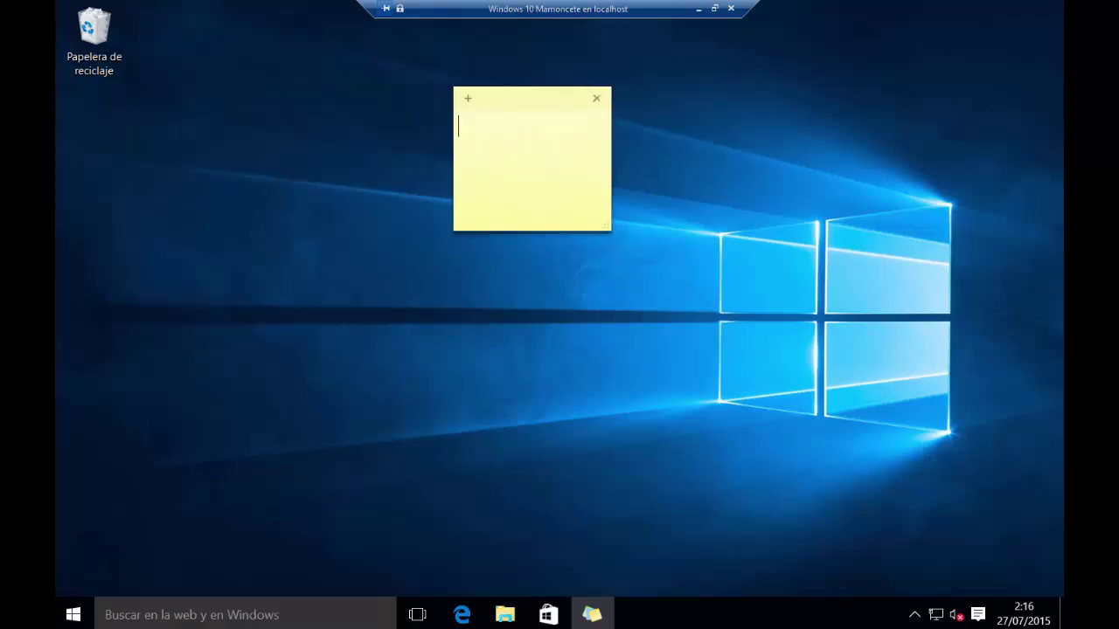
left_click(596, 98)
left_click(598, 174)
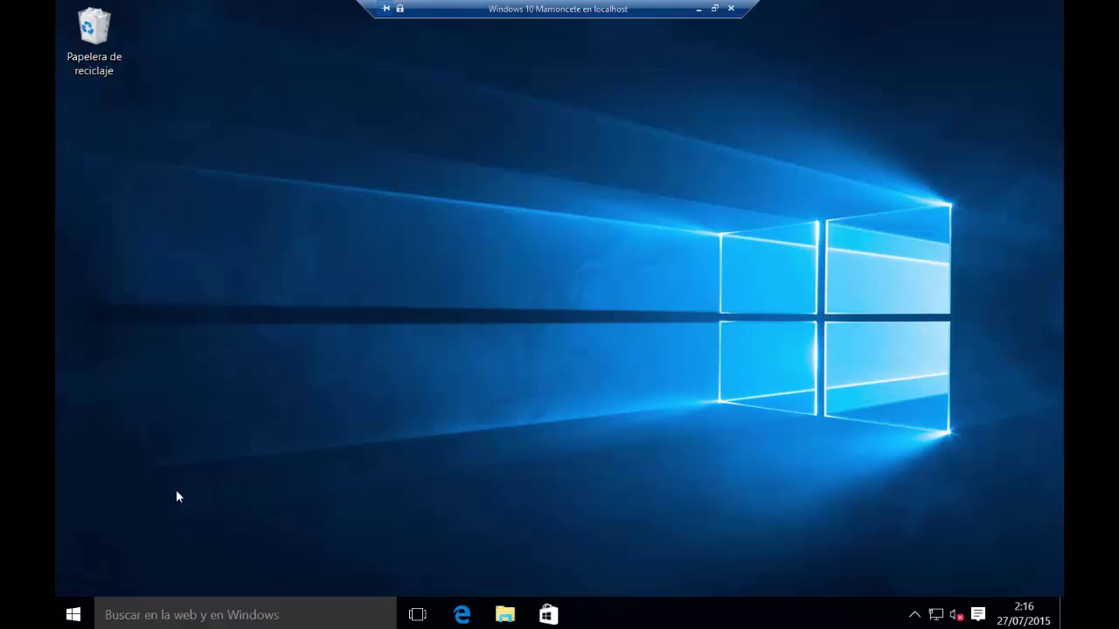
- Browse Start to Accesorios de Windows, then relaunch Notas rápidas by searching 'notas'
left_click(73, 614)
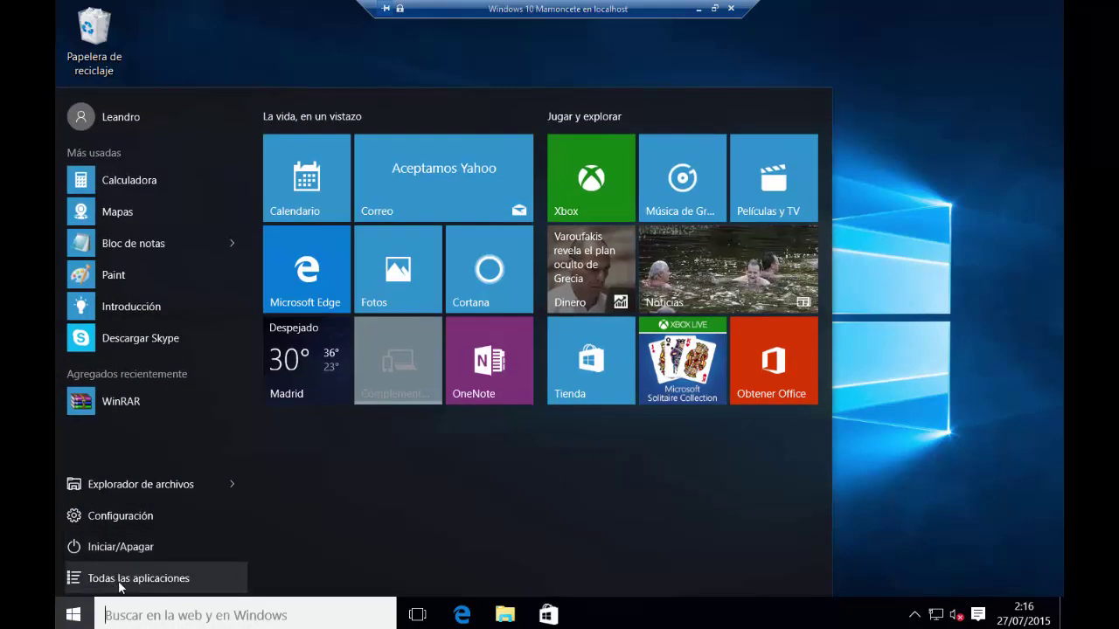
left_click(123, 579)
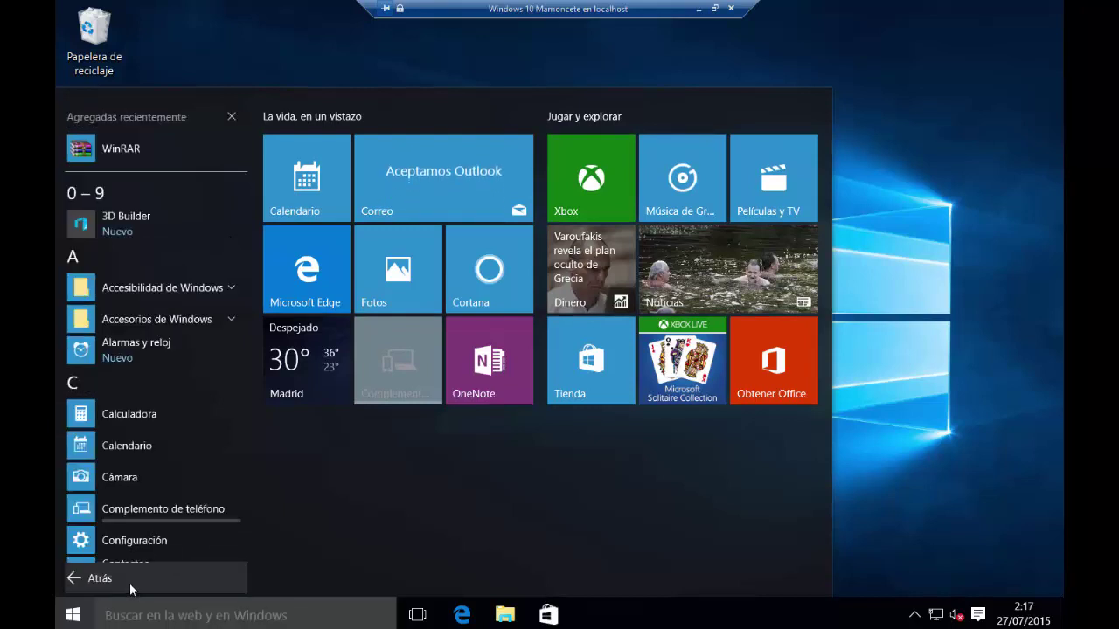
left_click(180, 319)
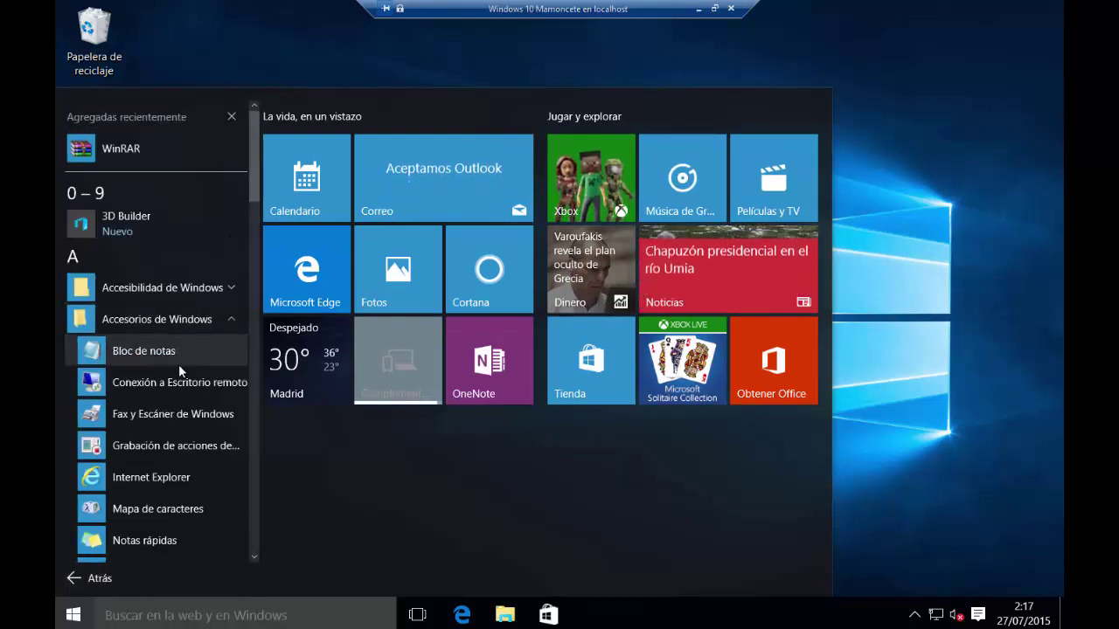
left_click(940, 198)
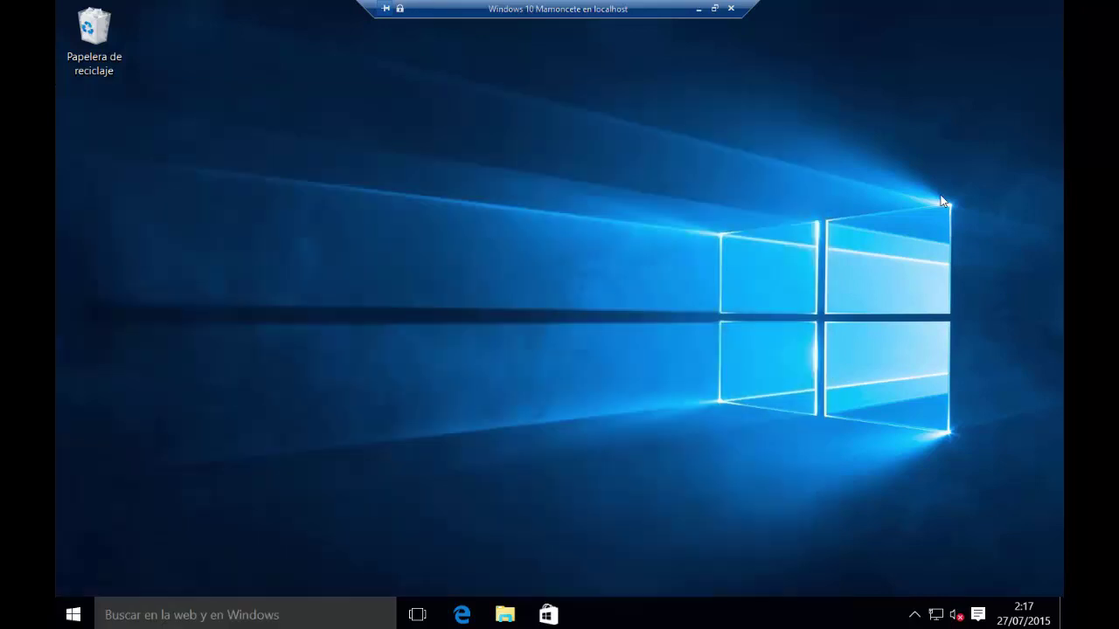
key("super")
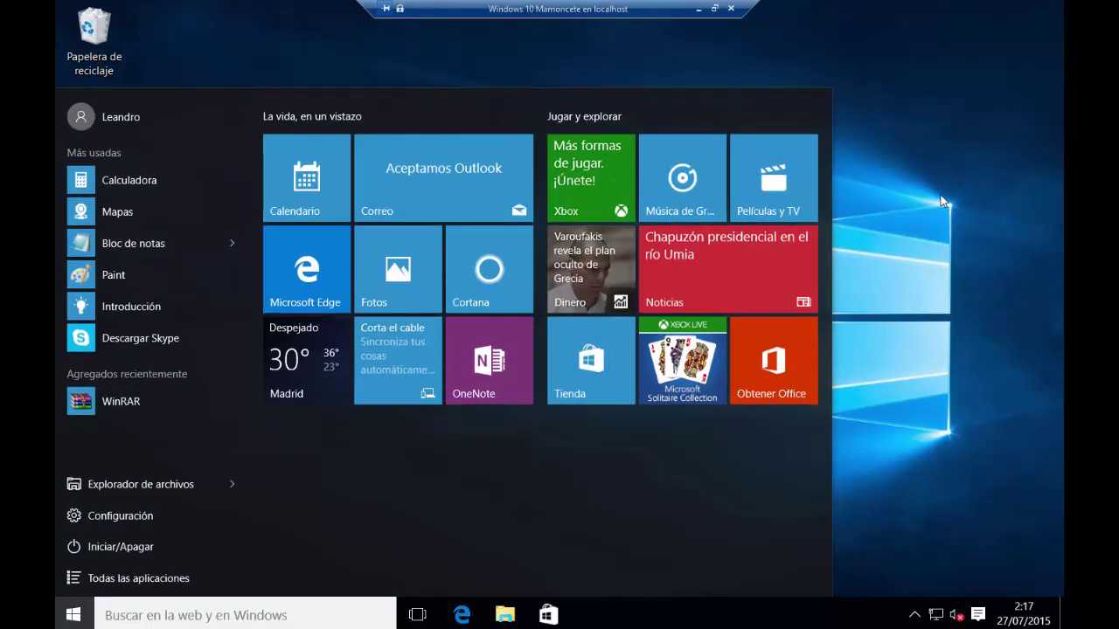
type("notas")
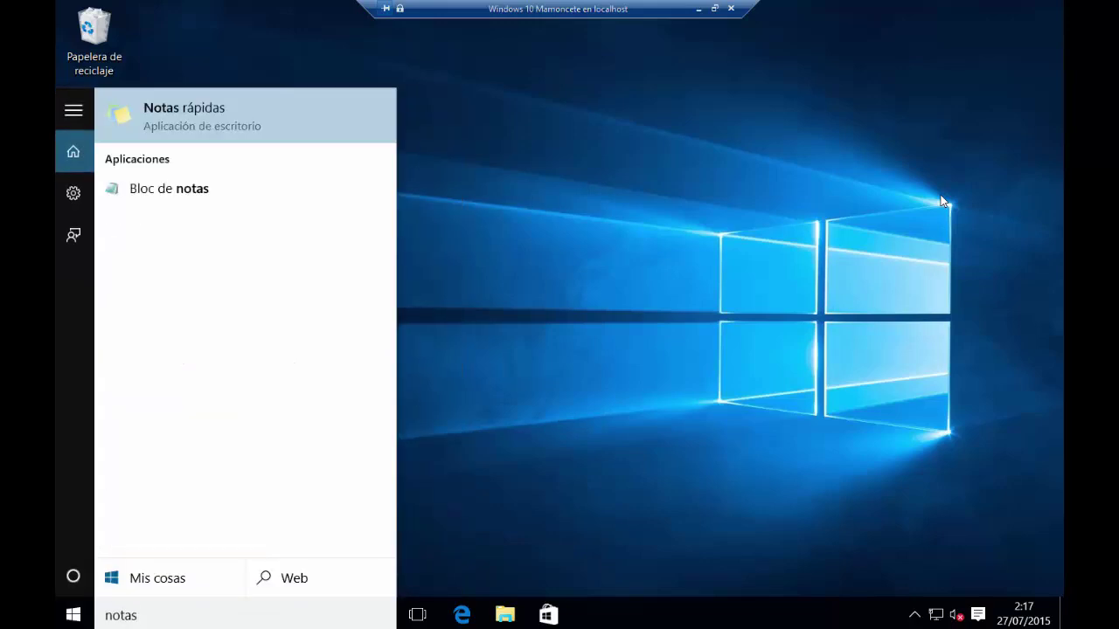
key("Return")
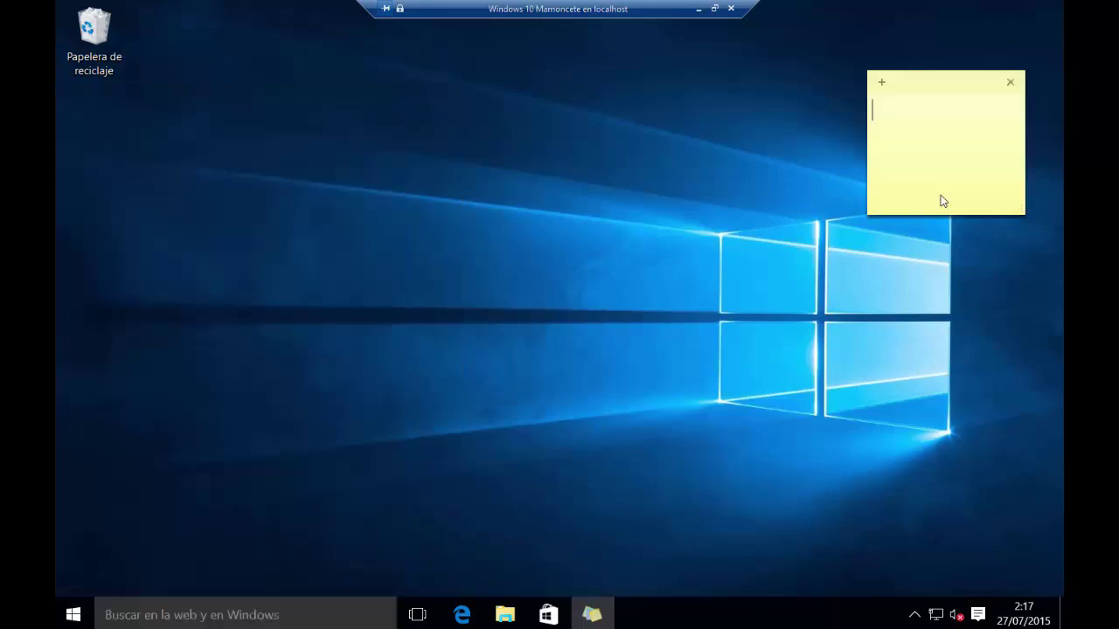
- Move the blank note to the upper left, stretch it wider, and look through its colour menu
left_click_drag(922, 93, 277, 132)
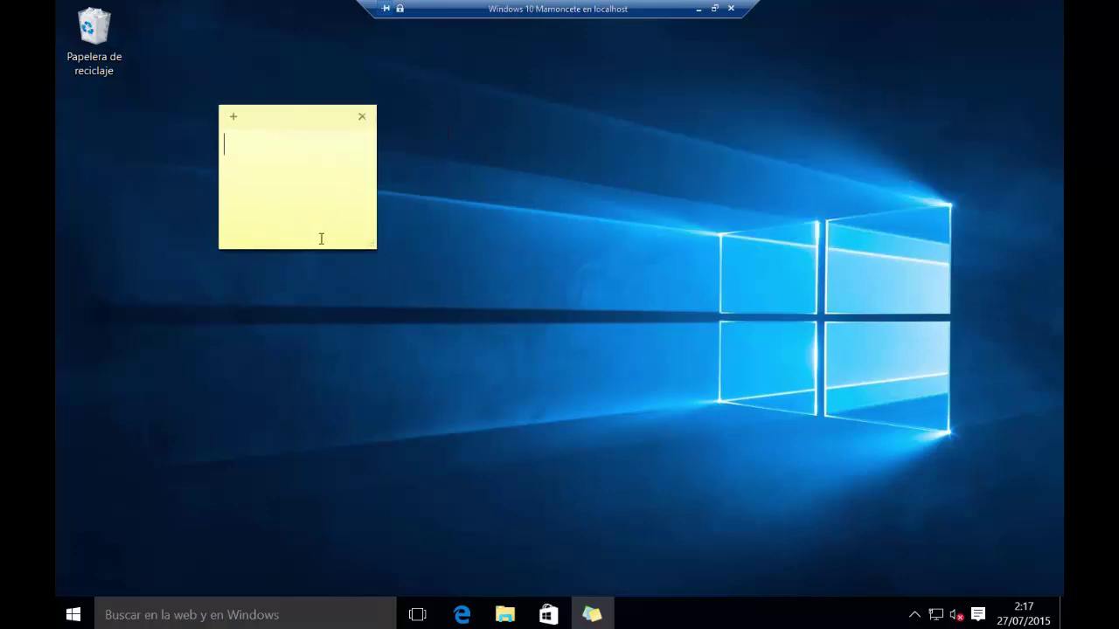
left_click_drag(373, 250, 618, 356)
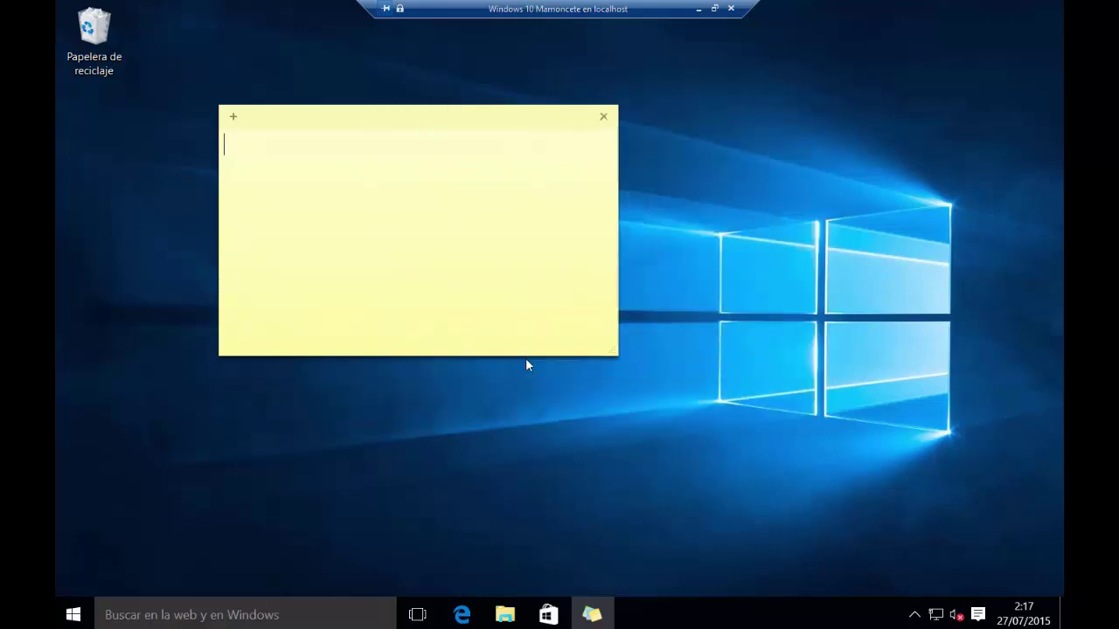
right_click(415, 252)
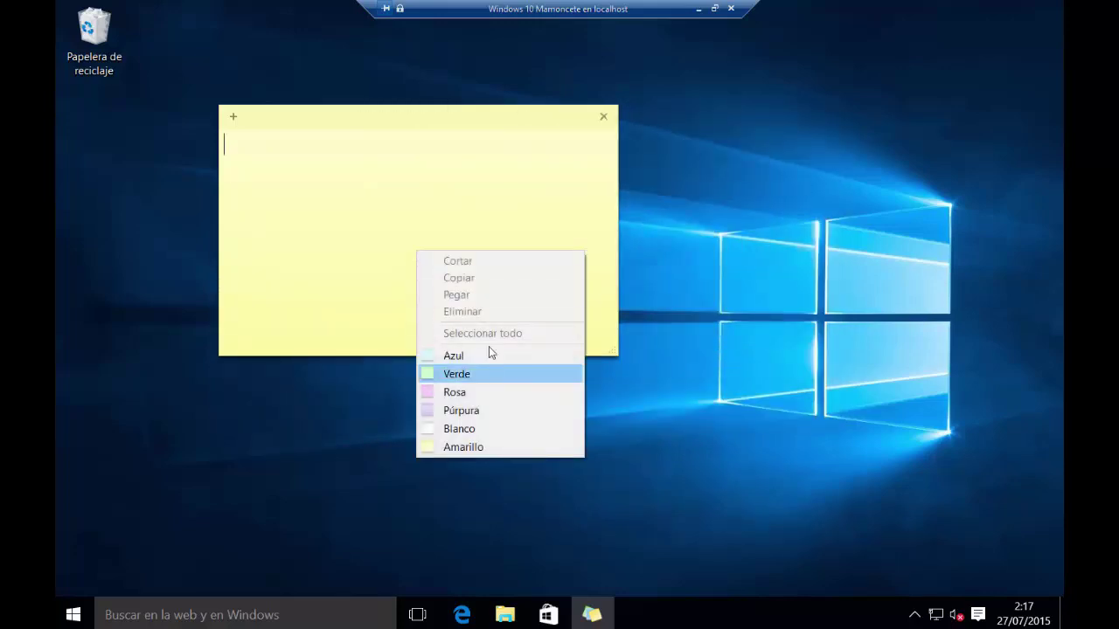
left_click(350, 288)
right_click(483, 188)
left_click(365, 197)
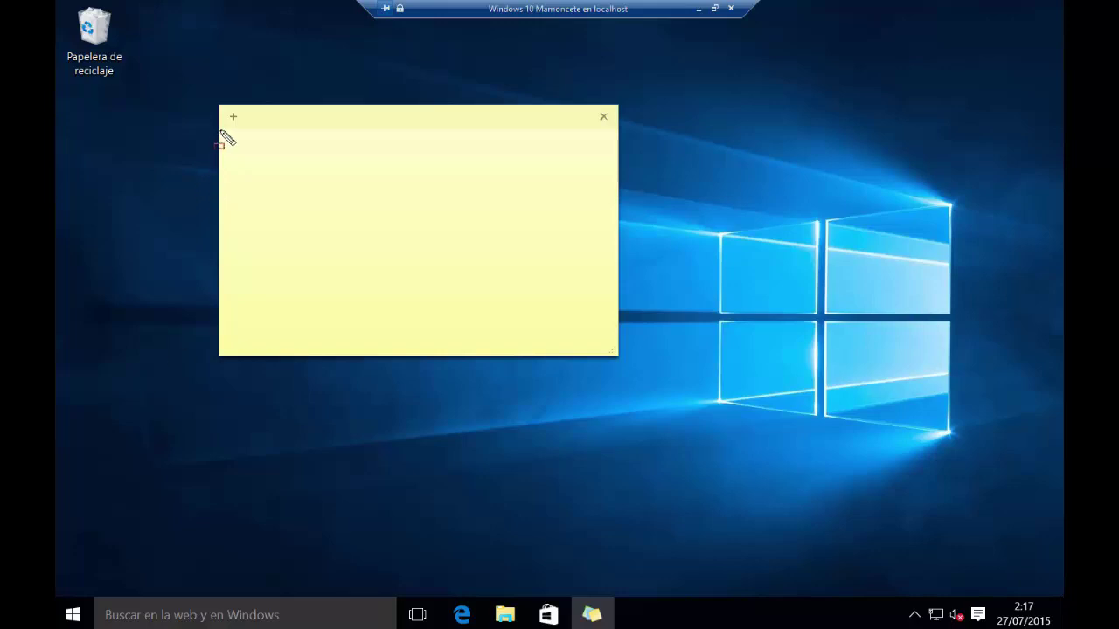
left_click_drag(245, 171, 620, 356)
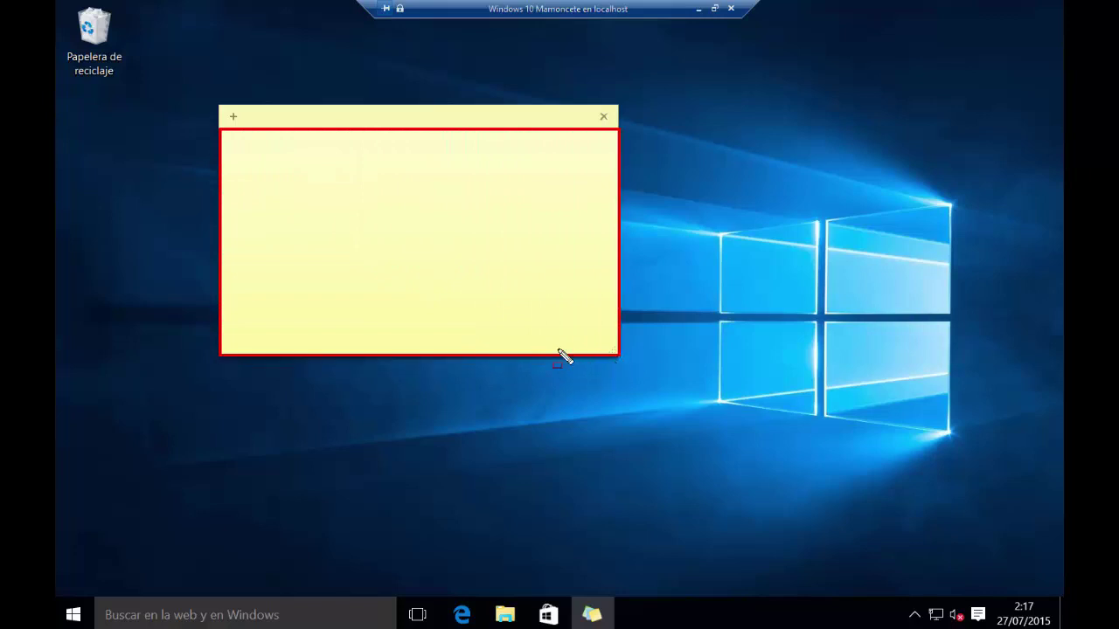
mouse_move(412, 131)
left_mouse_down()
mouse_move(555, 148)
mouse_move(450, 151)
mouse_move(482, 225)
mouse_move(461, 135)
left_mouse_up()
- Try the note window's Tamaño option, then start and cancel deleting the note
right_click(461, 134)
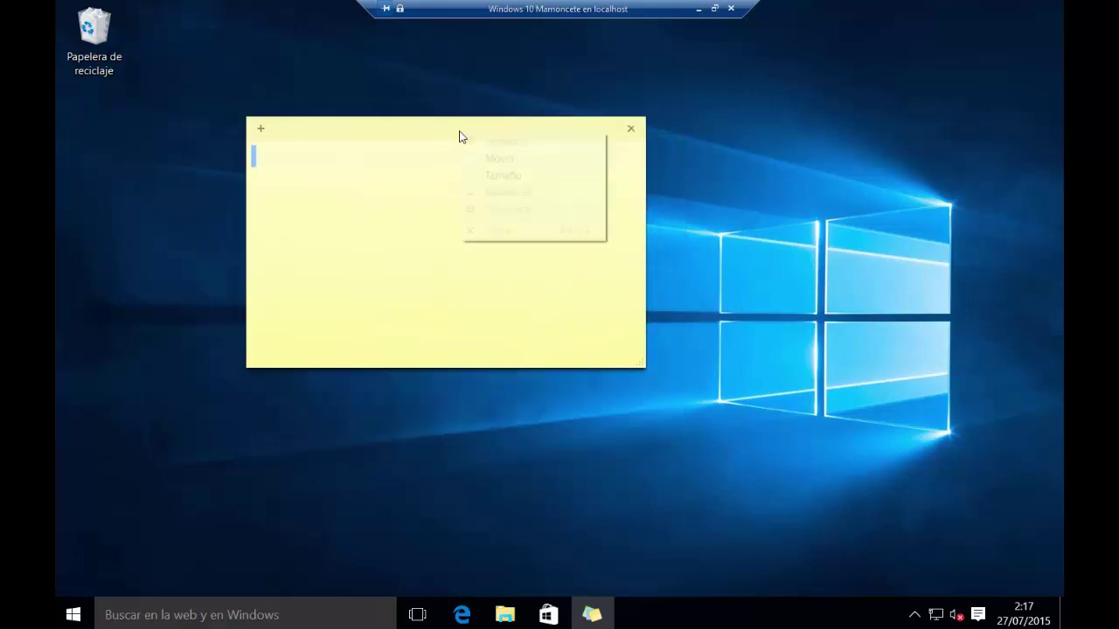
left_click(501, 175)
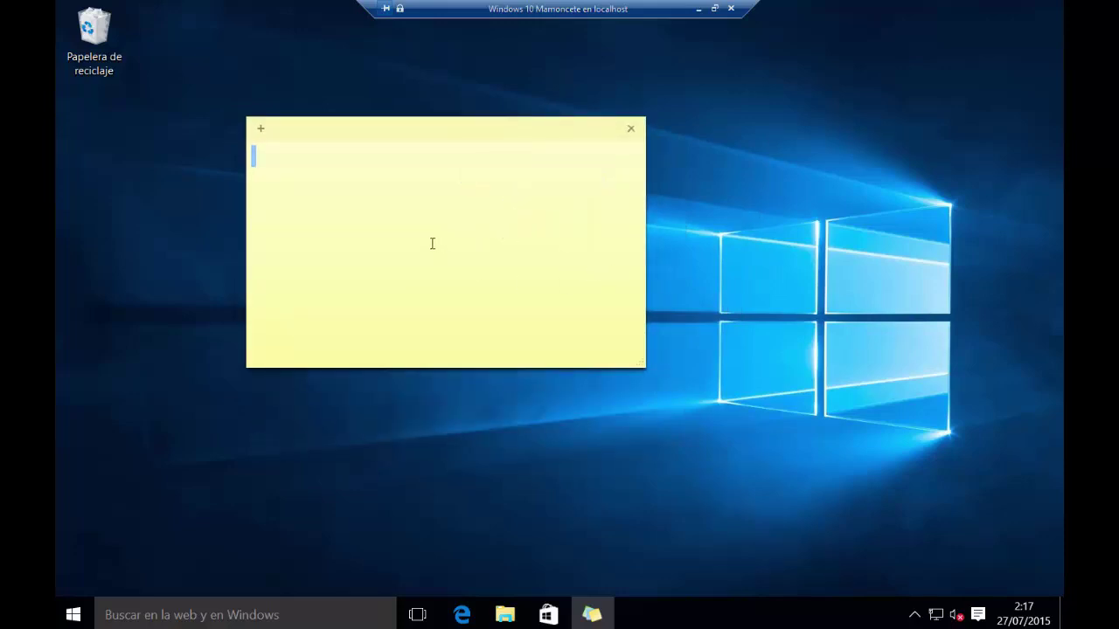
left_click(632, 129)
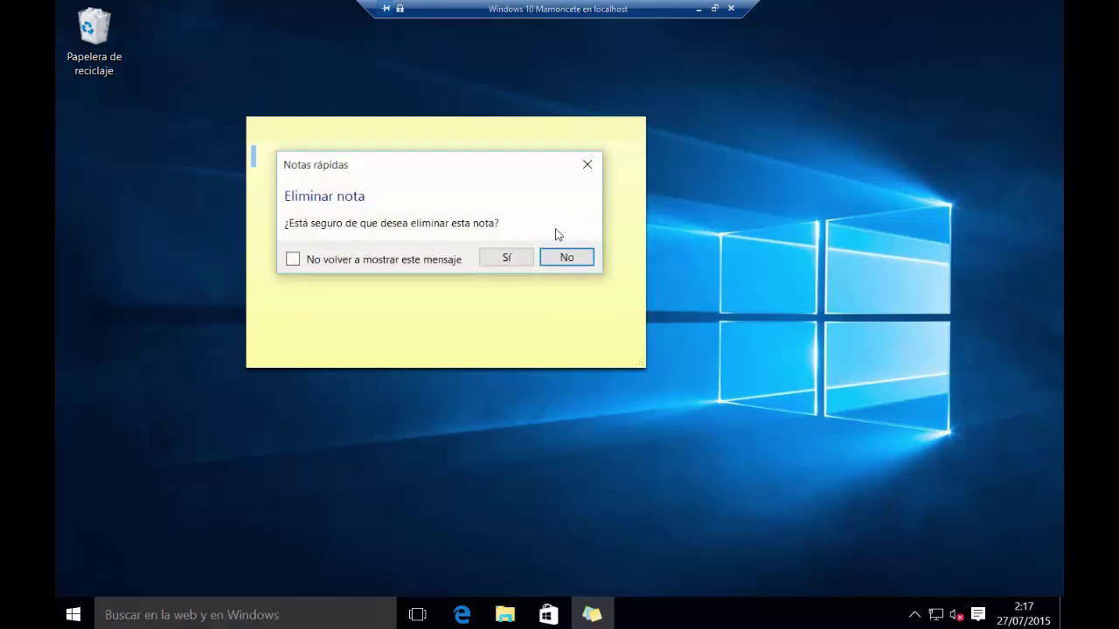
left_click(551, 257)
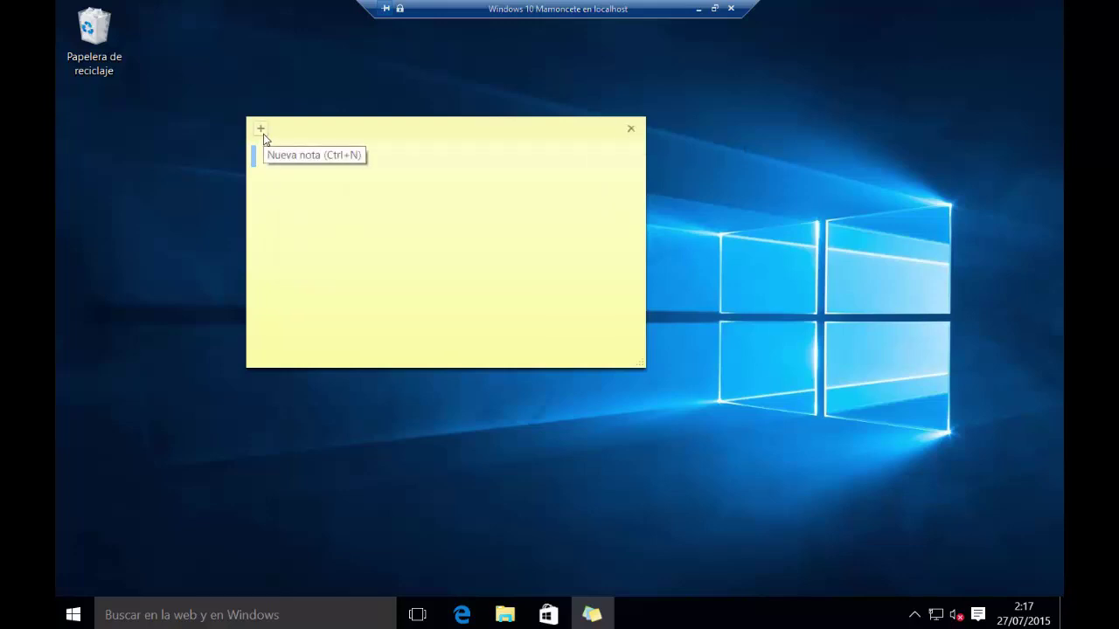
- Add a second small note and then delete it
left_click(261, 130)
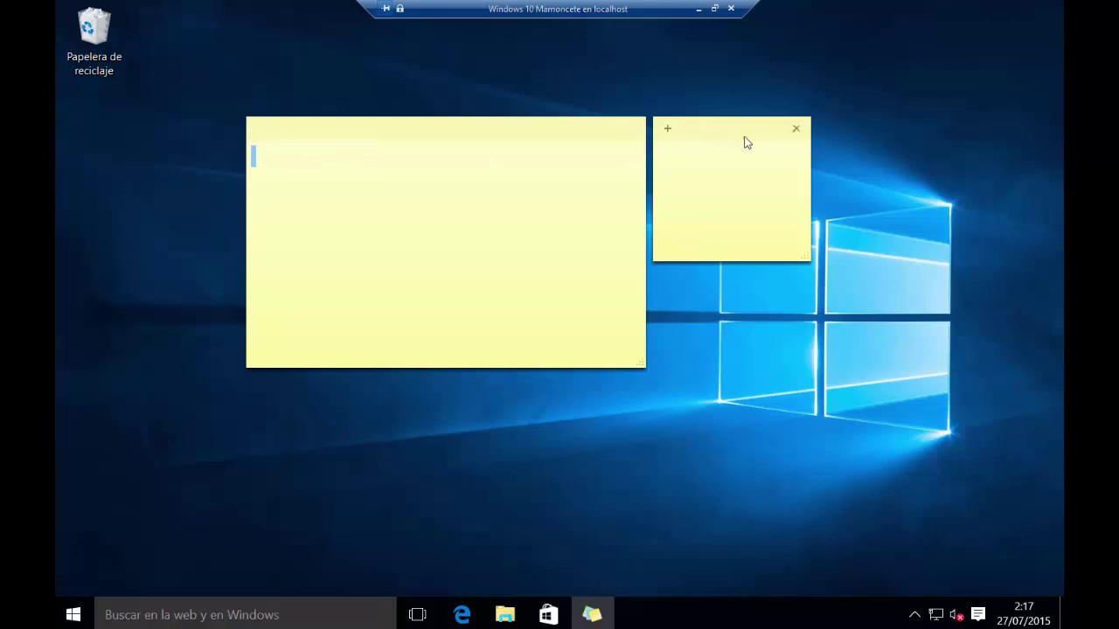
left_click(795, 130)
left_click(792, 205)
- Turn the large note Azul and move it toward the upper left
right_click(471, 209)
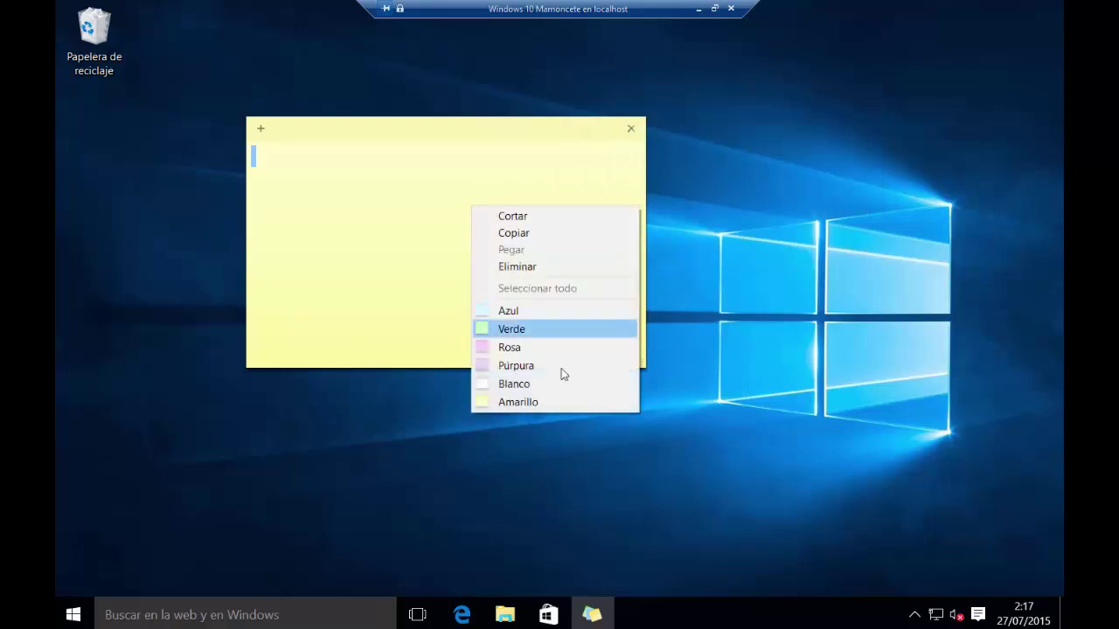
left_click(541, 310)
left_click_drag(429, 136, 343, 45)
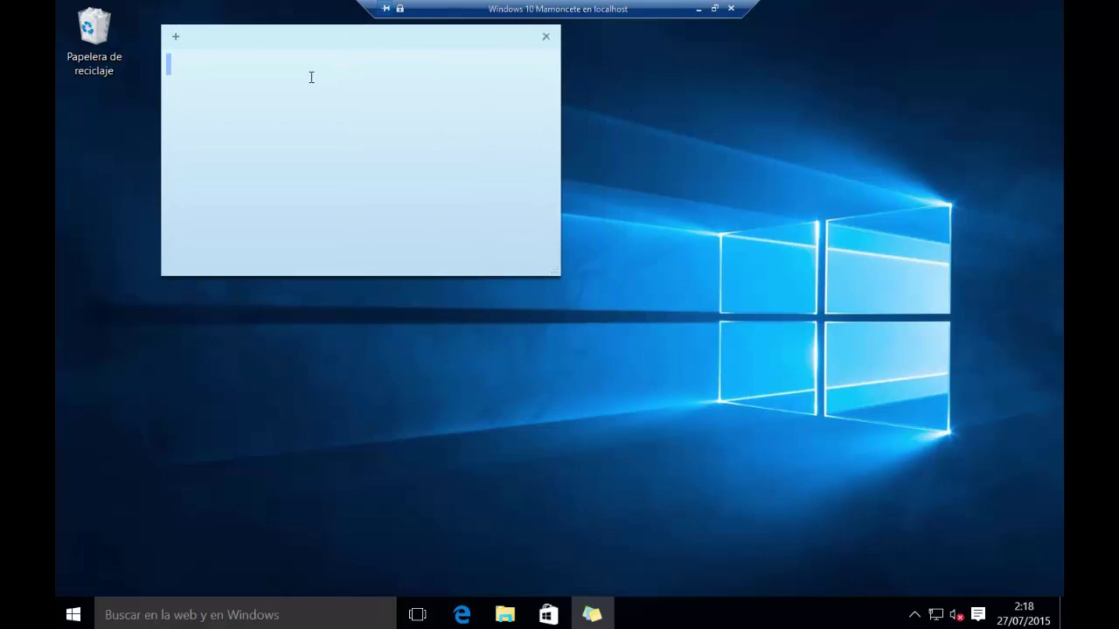
- Cycle the note through Blanco and Amarillo, nudge it down-right, then make it Verde
right_click(327, 127)
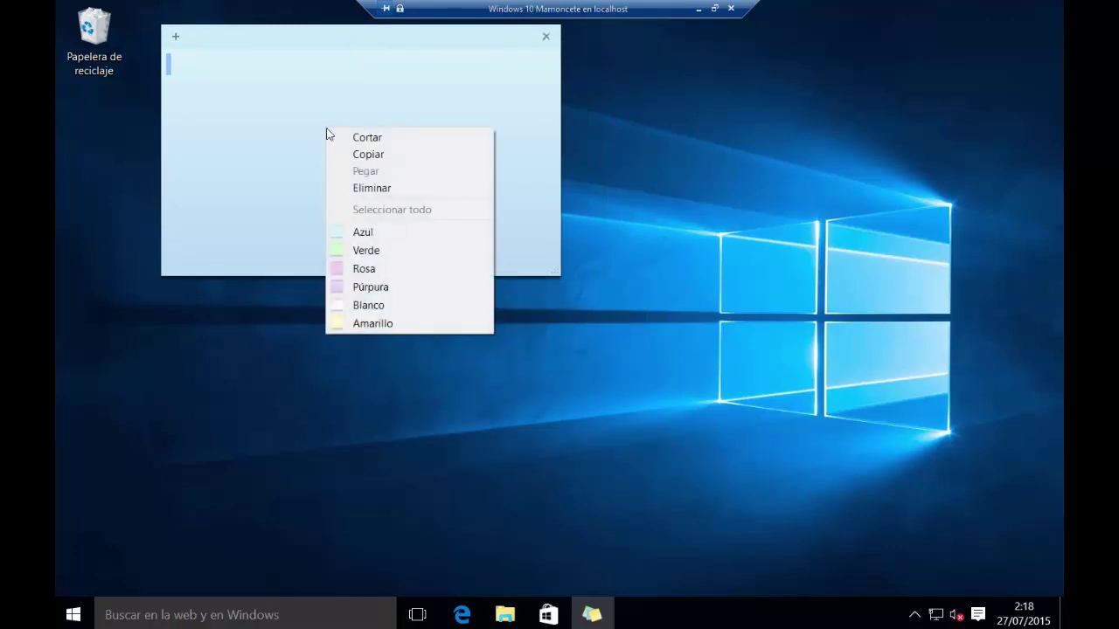
left_click(379, 305)
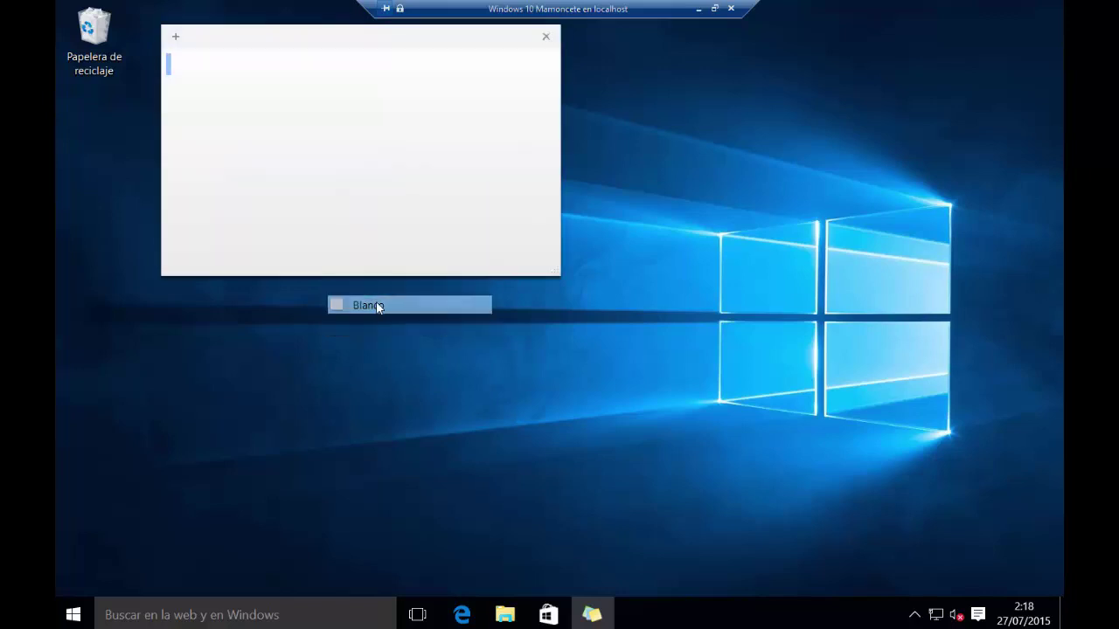
right_click(413, 199)
left_click(489, 393)
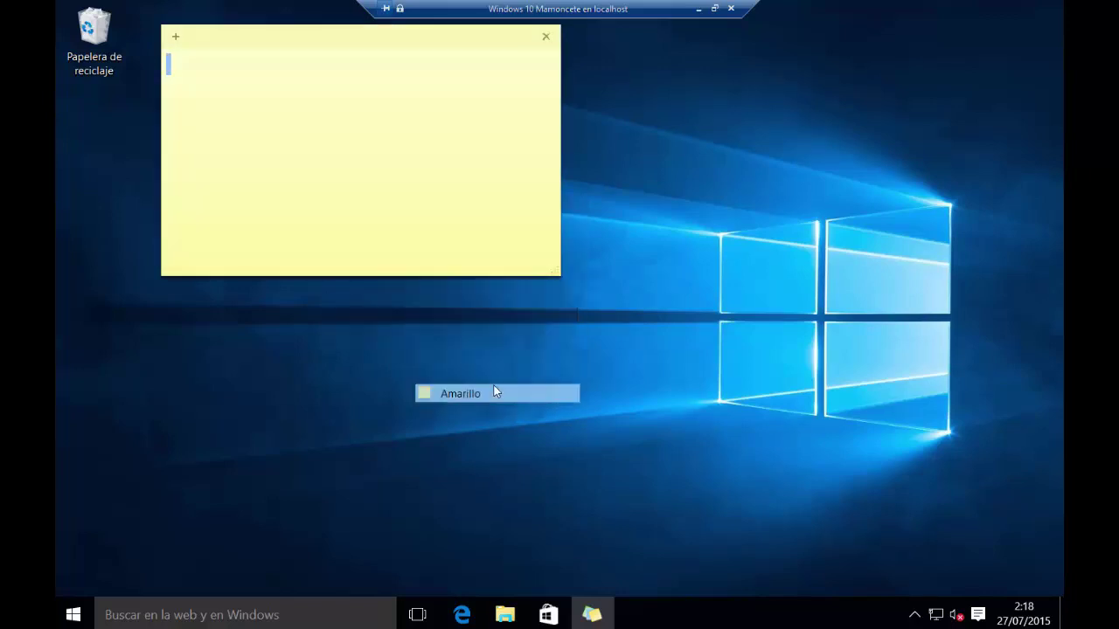
left_click_drag(376, 47, 394, 88)
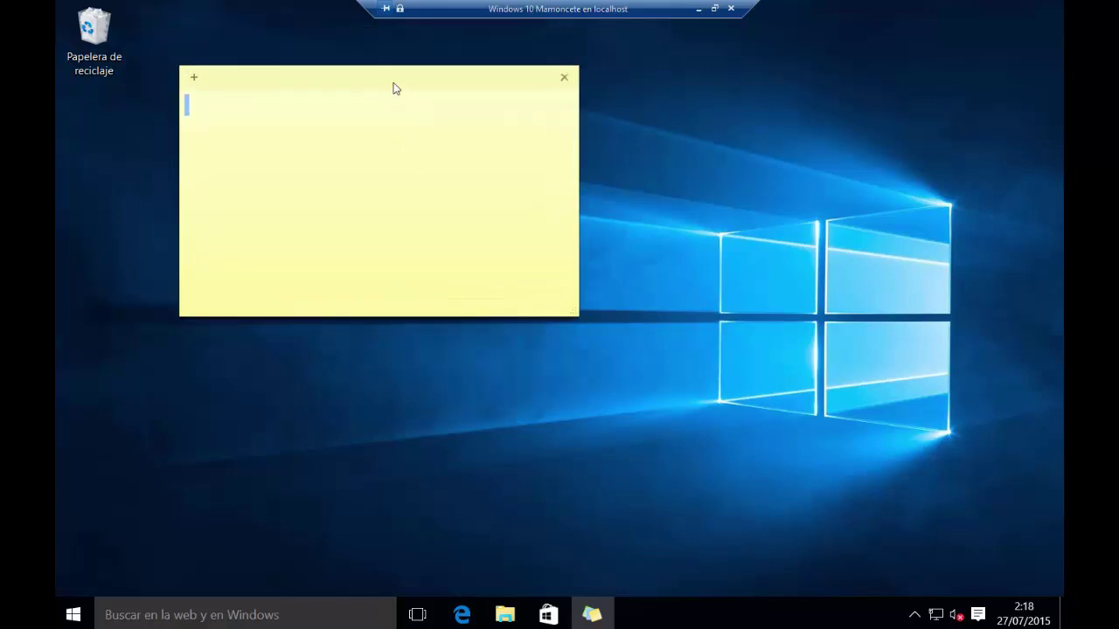
right_click(379, 172)
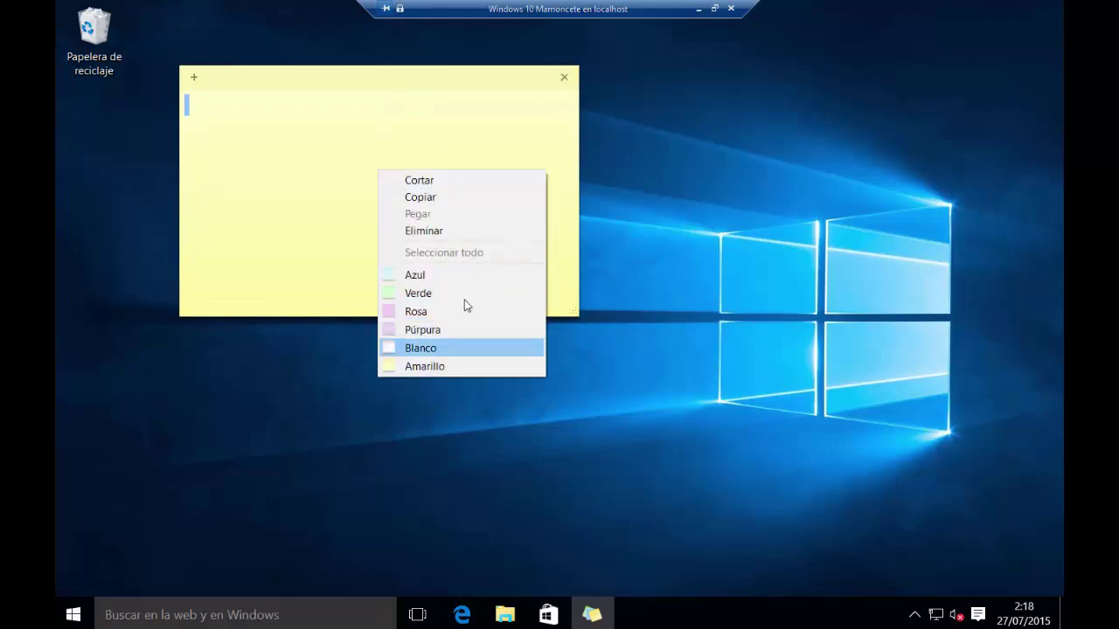
left_click(434, 293)
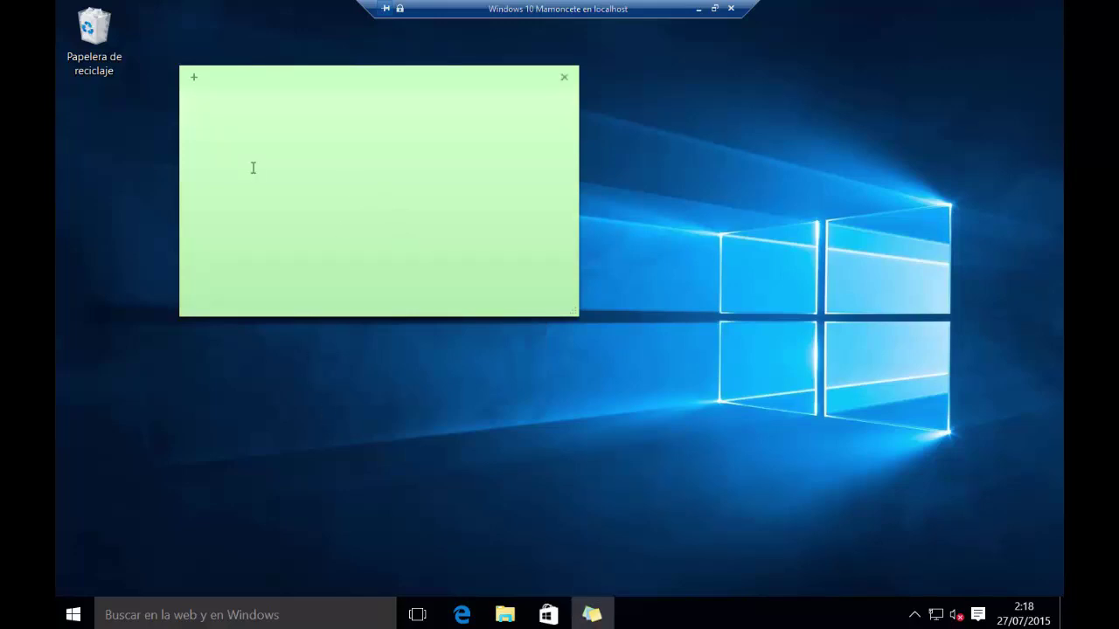
- Type 'Escribimos algo: 3323565' into the green note
type("Escribimos alg")
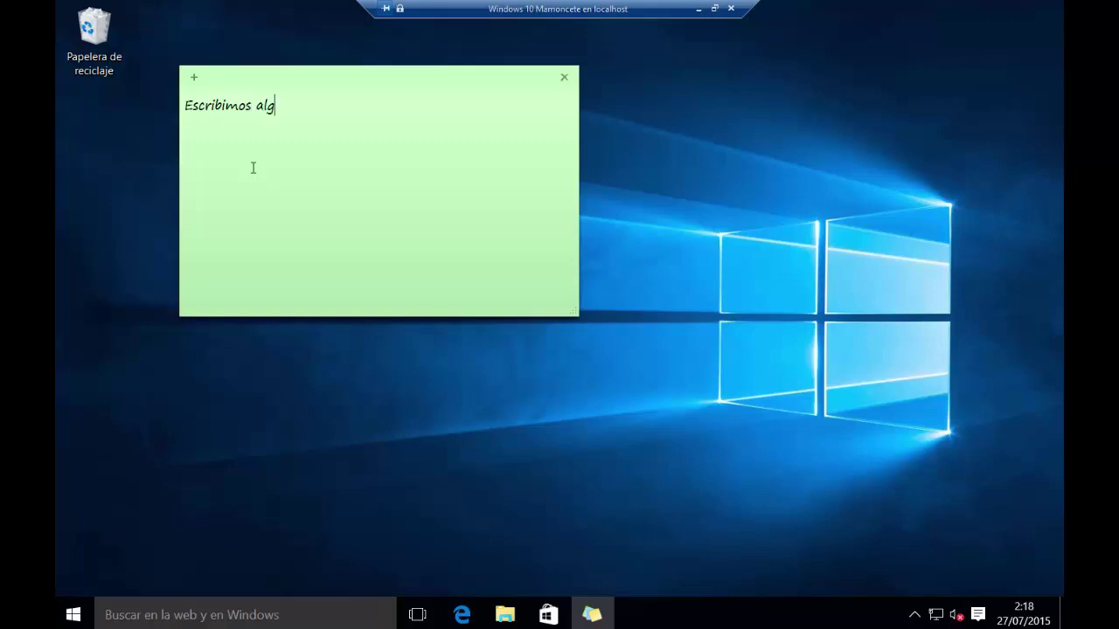
type("o: 3323565")
- Sign out via Cerrar sesión in the Start menu's account options
left_click(73, 614)
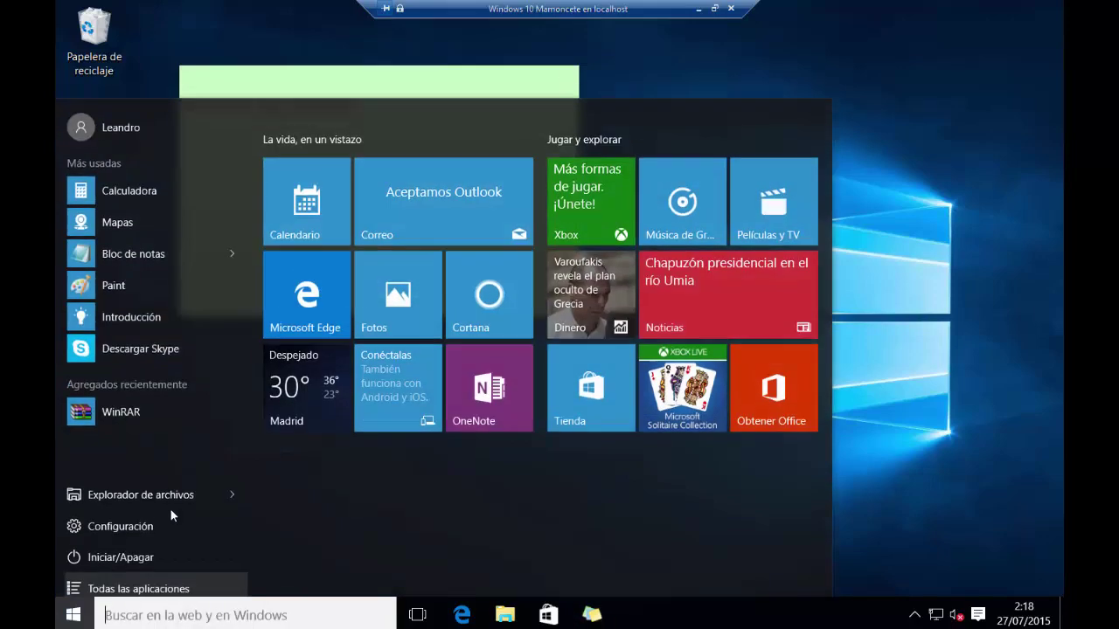
left_click(132, 120)
left_click(131, 204)
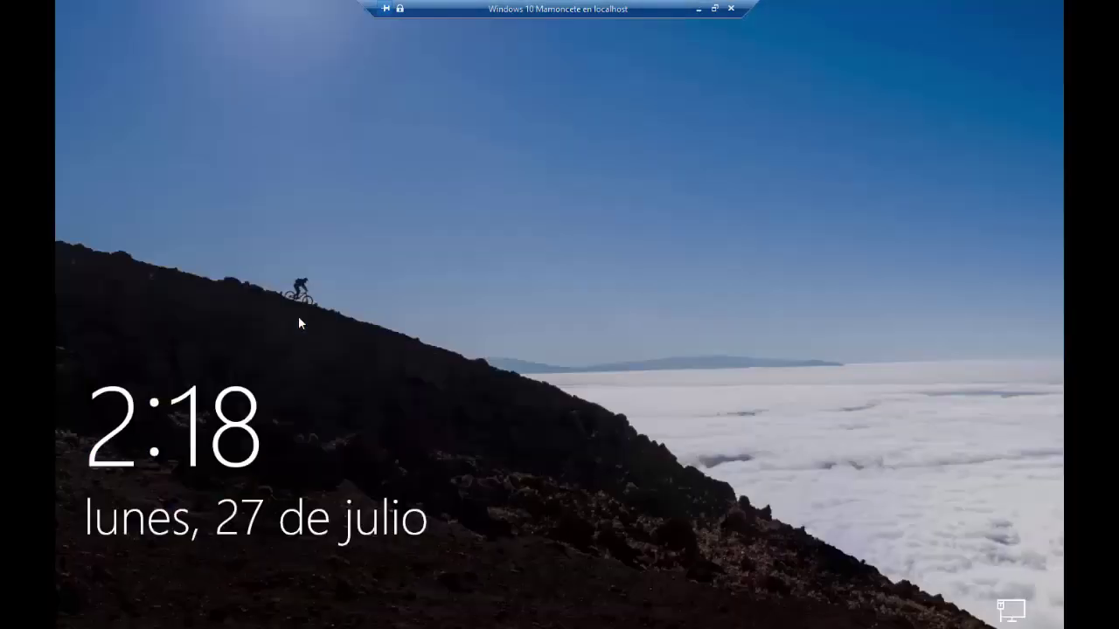
- Dismiss the lock screen and sign back in with the account password
left_click(684, 311)
type("******")
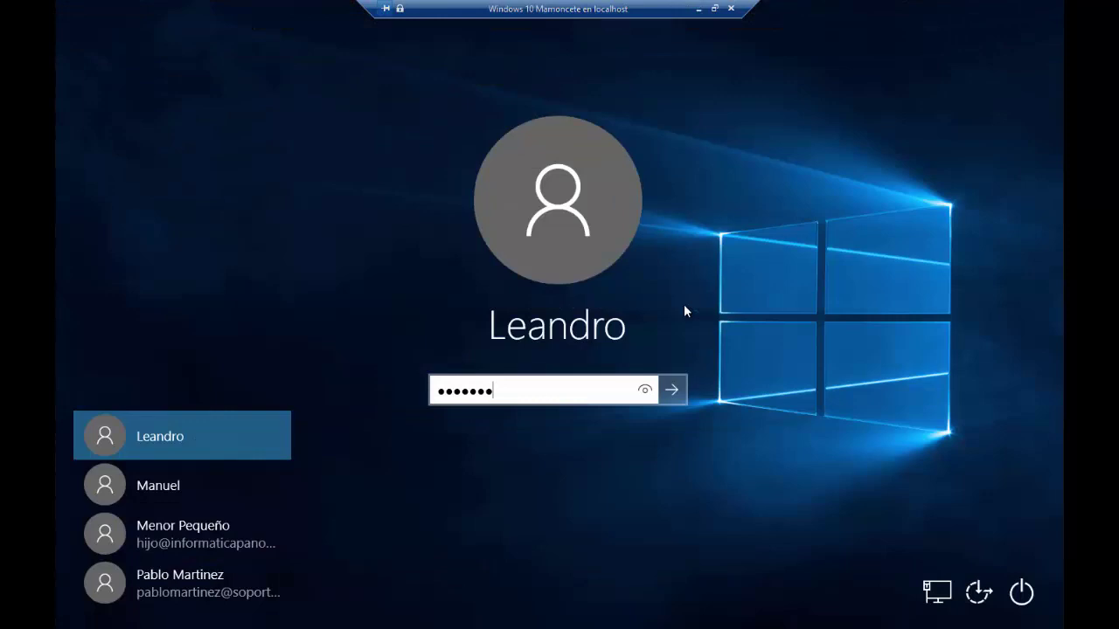
key("Return")
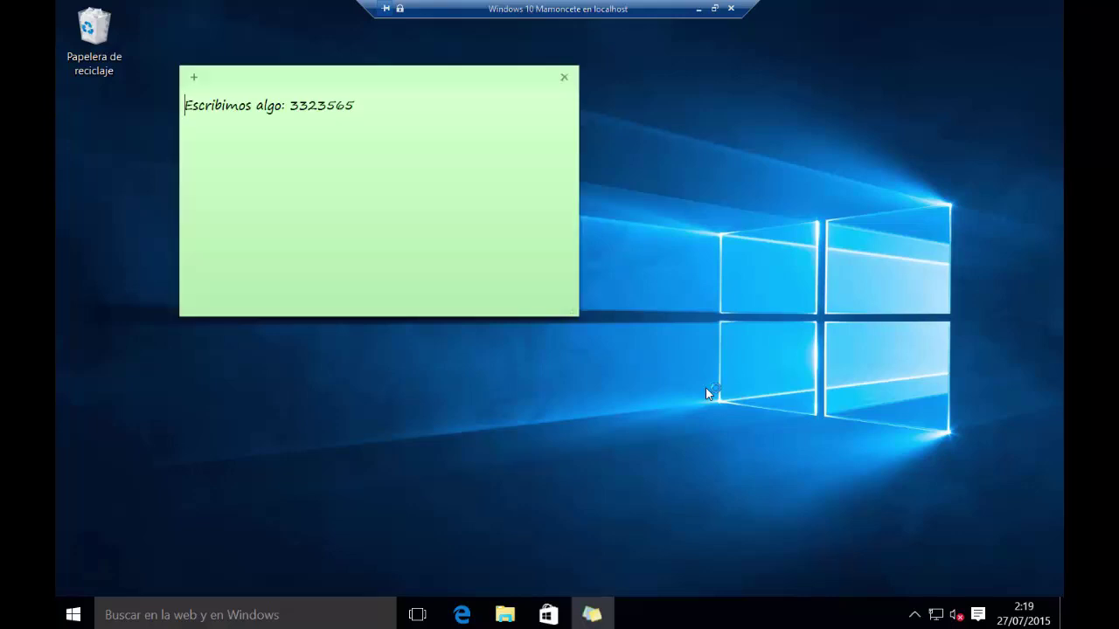
- Close the Sticky Notes window from the taskbar and relaunch it by searching 'notas'
right_click(597, 611)
left_click(533, 580)
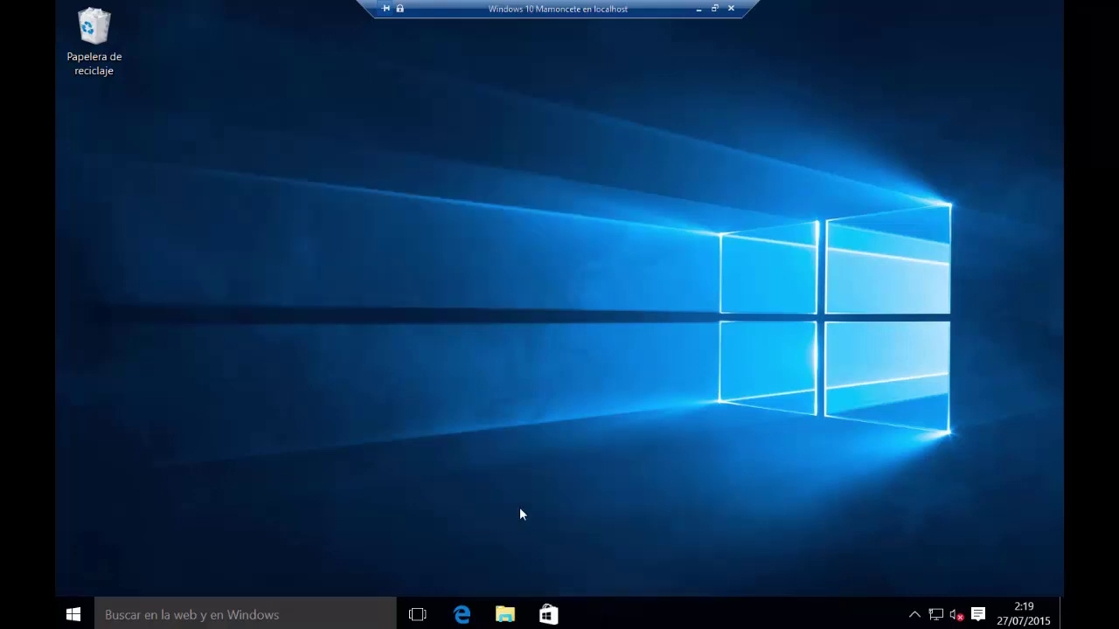
key("super")
type("notas")
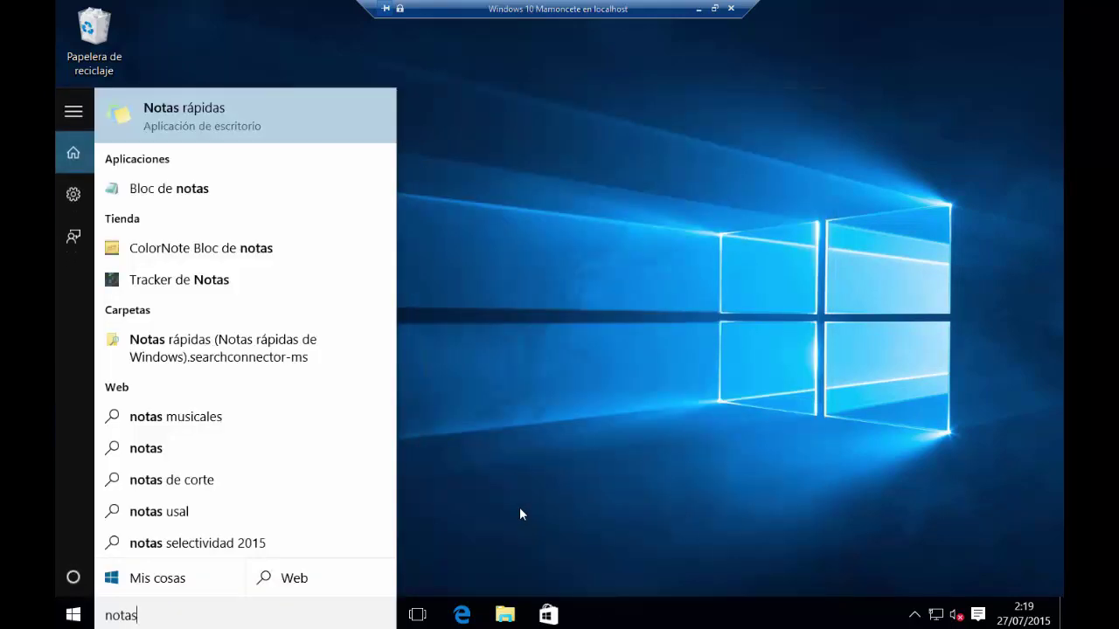
key("Return")
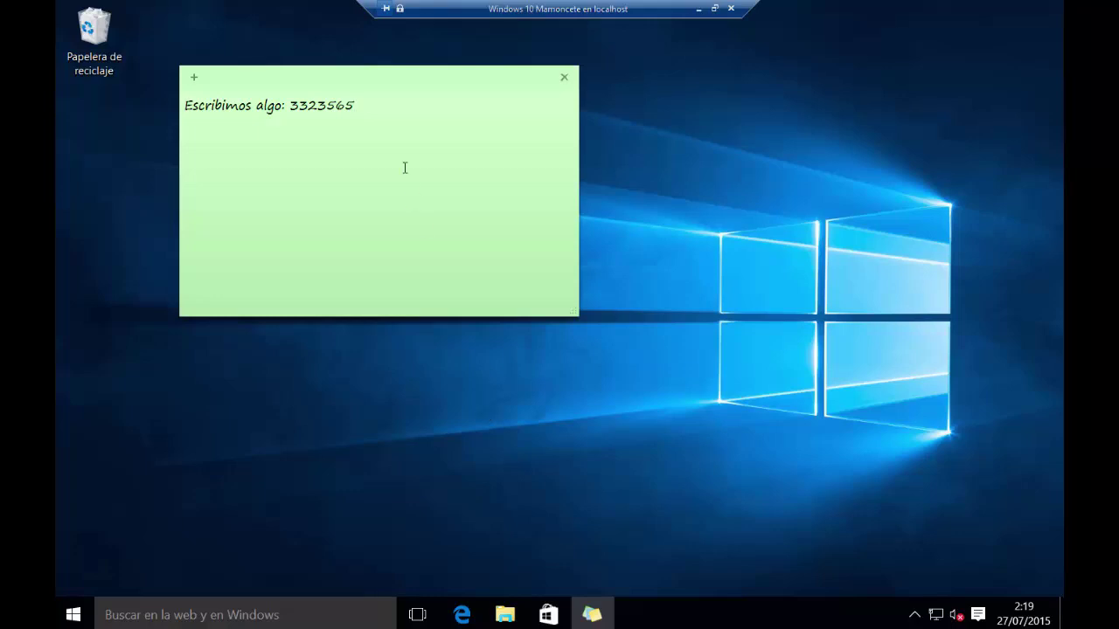
- Search 'not' from Start to bring Notas rápidas back to the front
key("super")
type("nota")
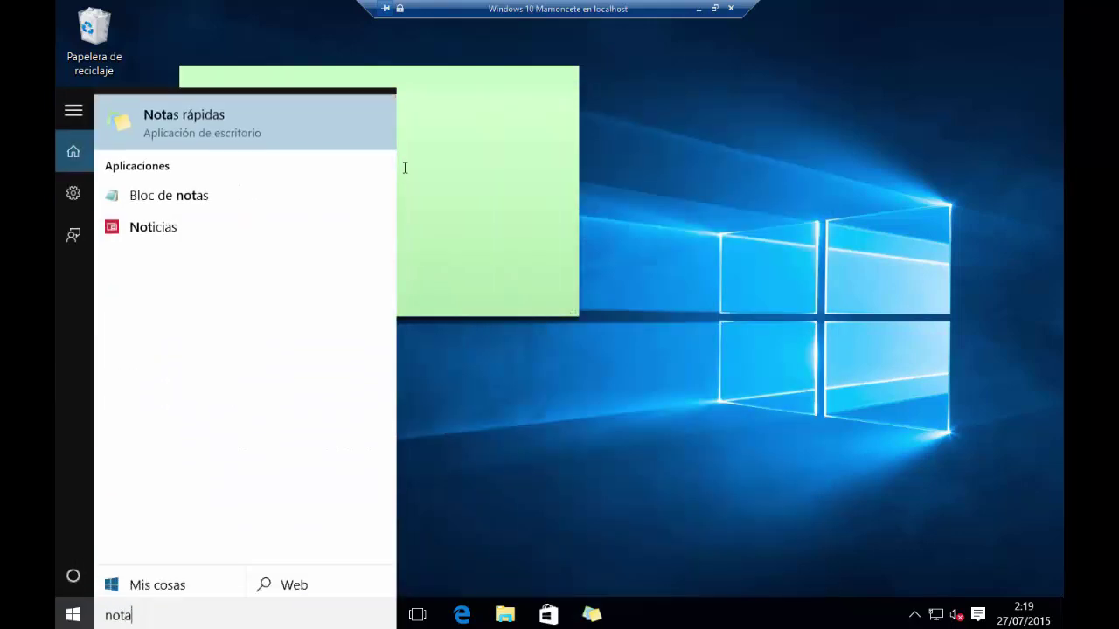
key("Return")
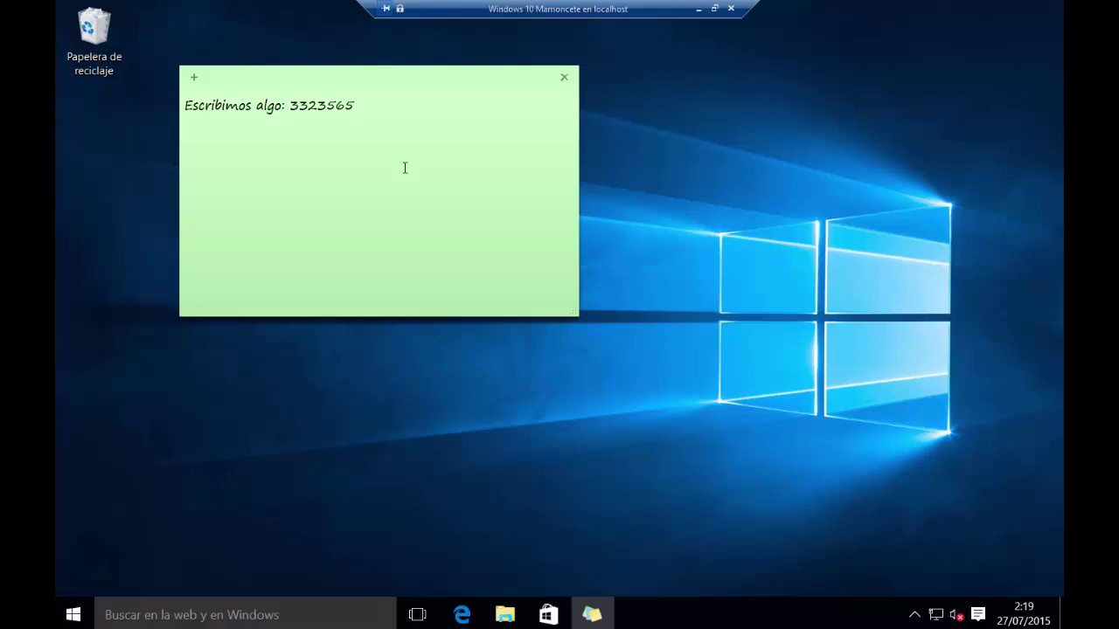
- Replace the note's line with 'Podemos escribir lo que nos de la gana....'
left_click_drag(402, 113, 185, 120)
type("Podemops")
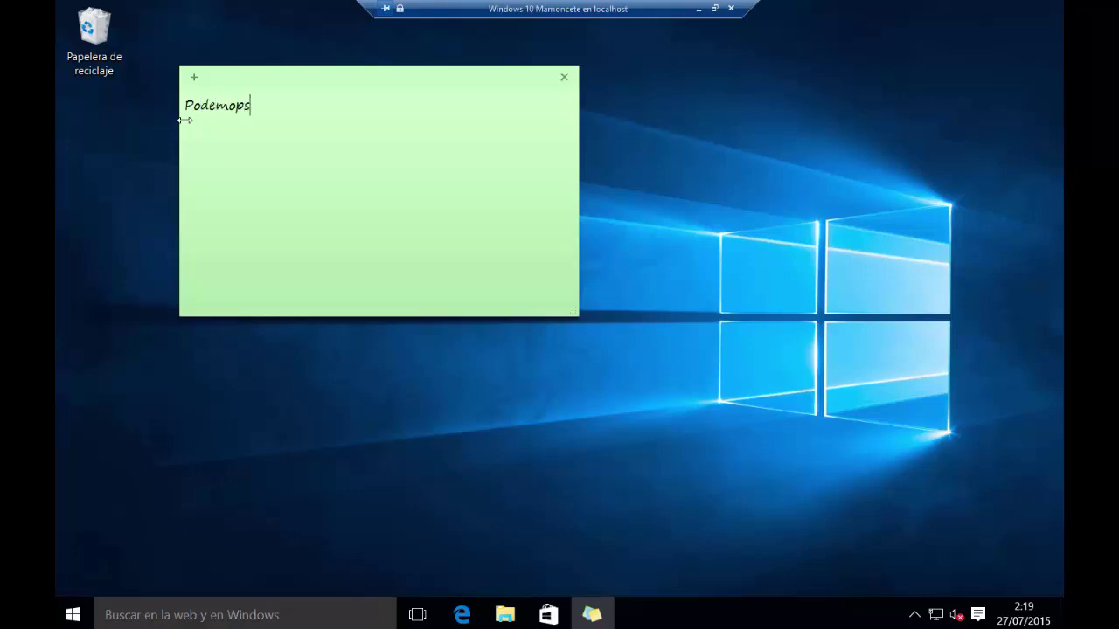
key("ctrl+a")
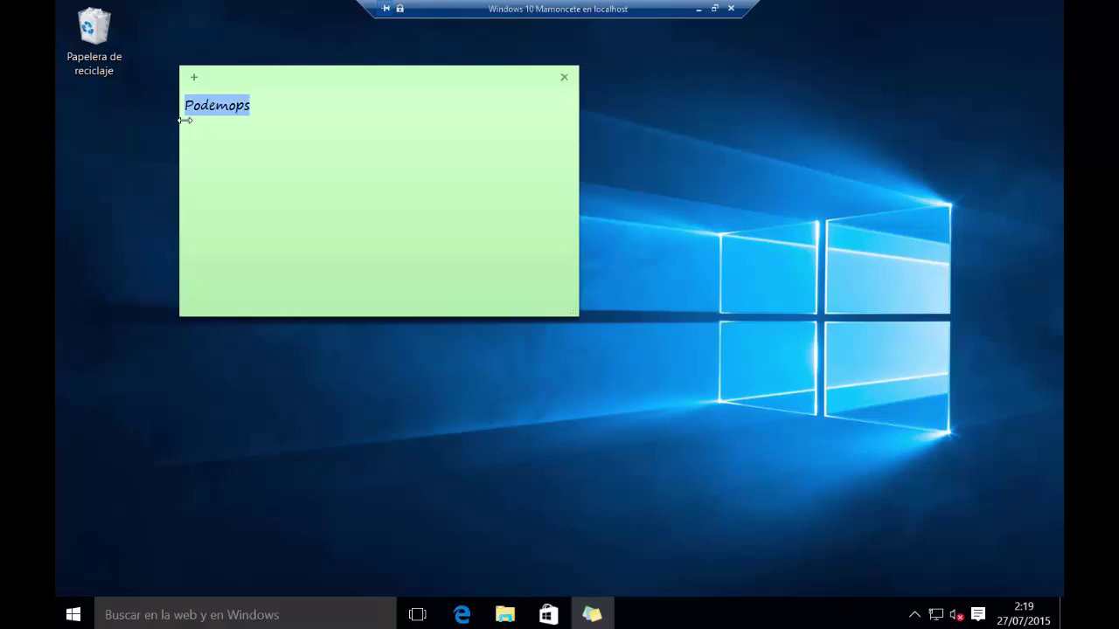
type("Podemos escri")
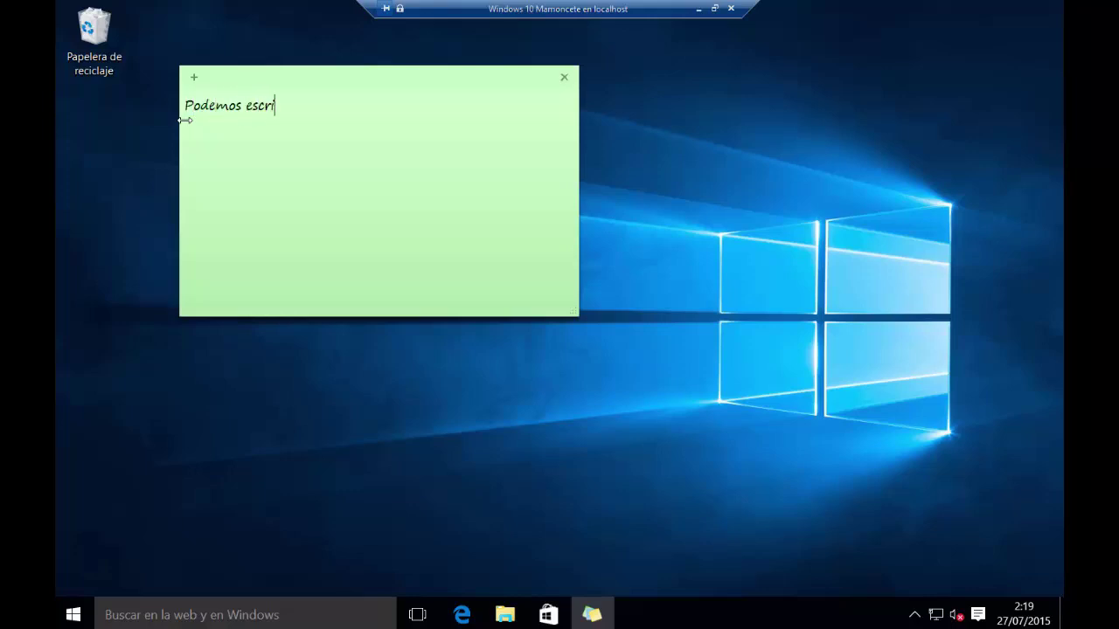
type("bir lo que nos de la ")
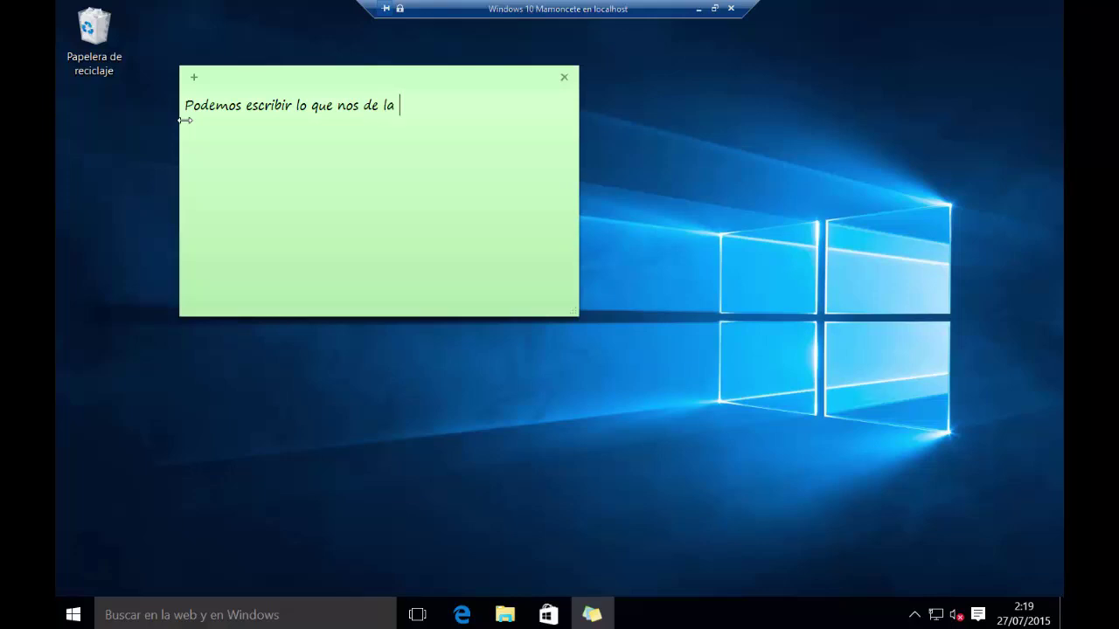
type("gana....")
key("Return")
type("Y nñúmer")
key("ctrl+shift+Left")
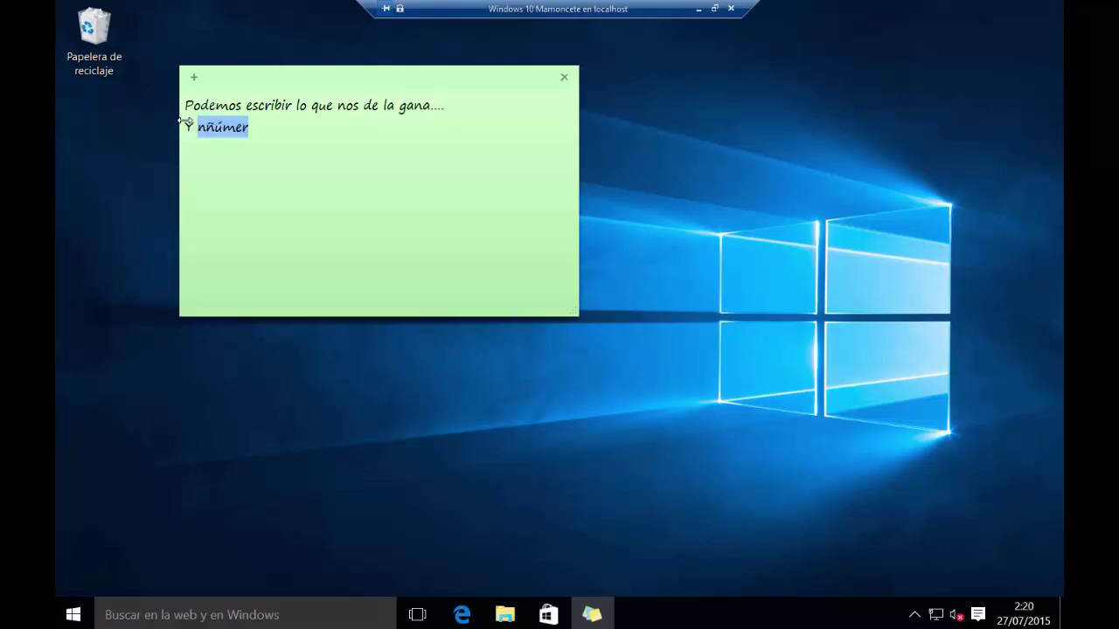
type("números ")
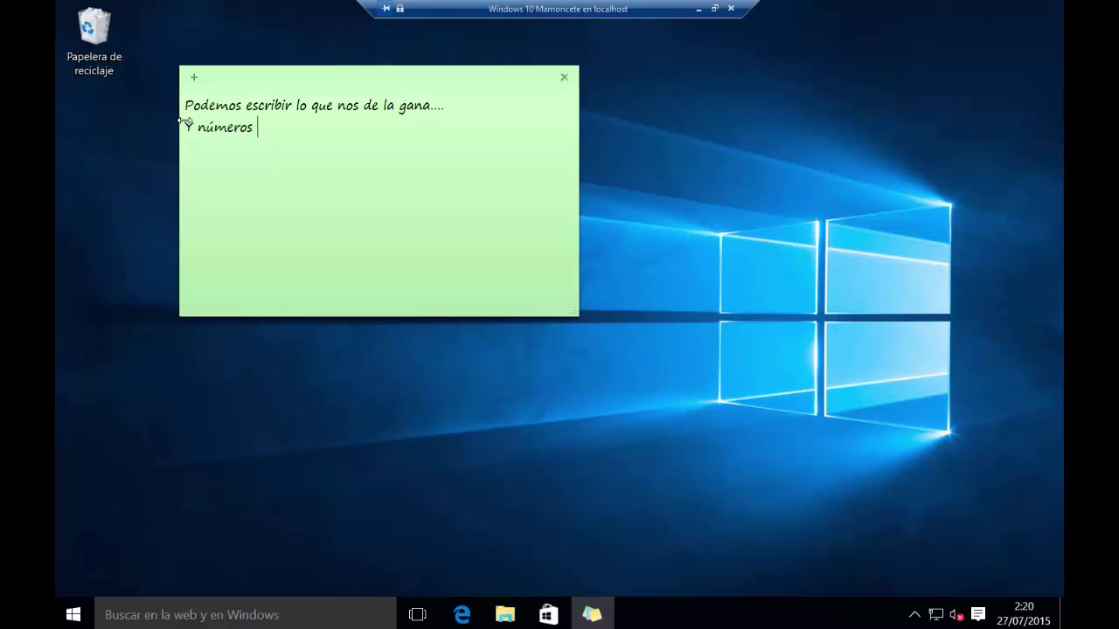
type("también 362572634 324")
- Add '@' and '#' on their own lines, removing a stray '$'
key("Return")
type("@")
key("Return")
type("#")
key("Return")
type("$")
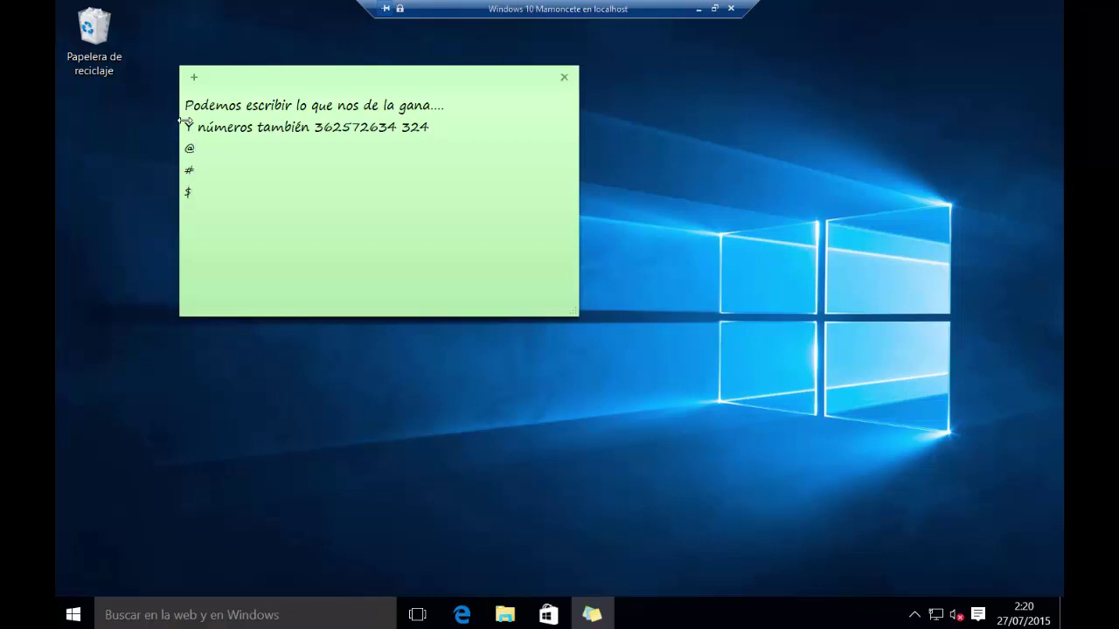
key("BackSpace")
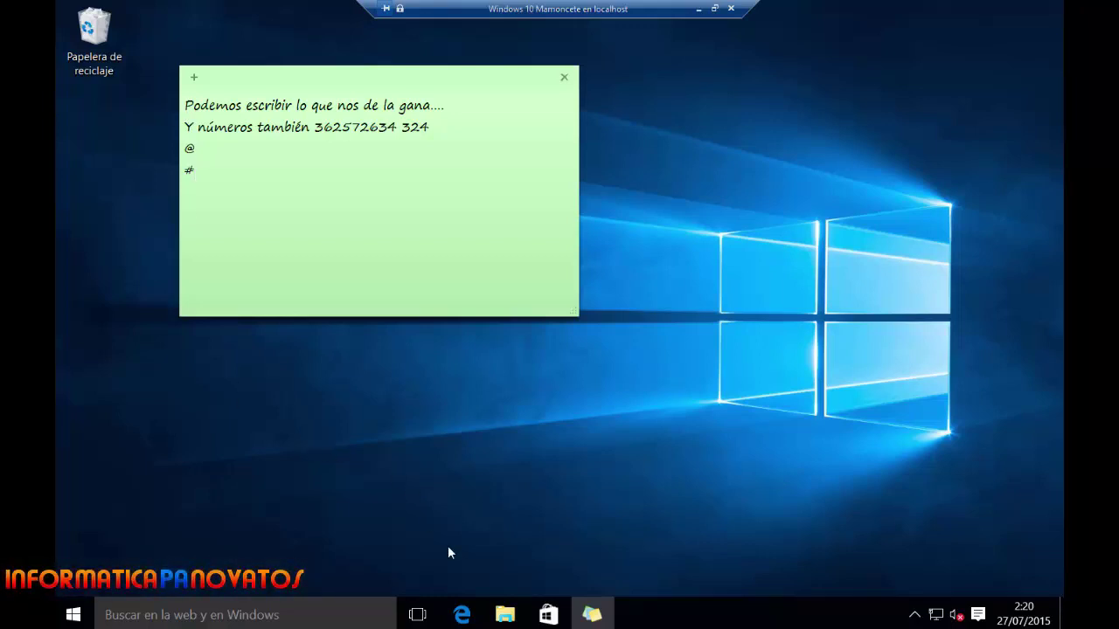
- Launch Microsoft Edge from the taskbar to reach the Informática pa novatos YouTube channel
left_click(466, 615)
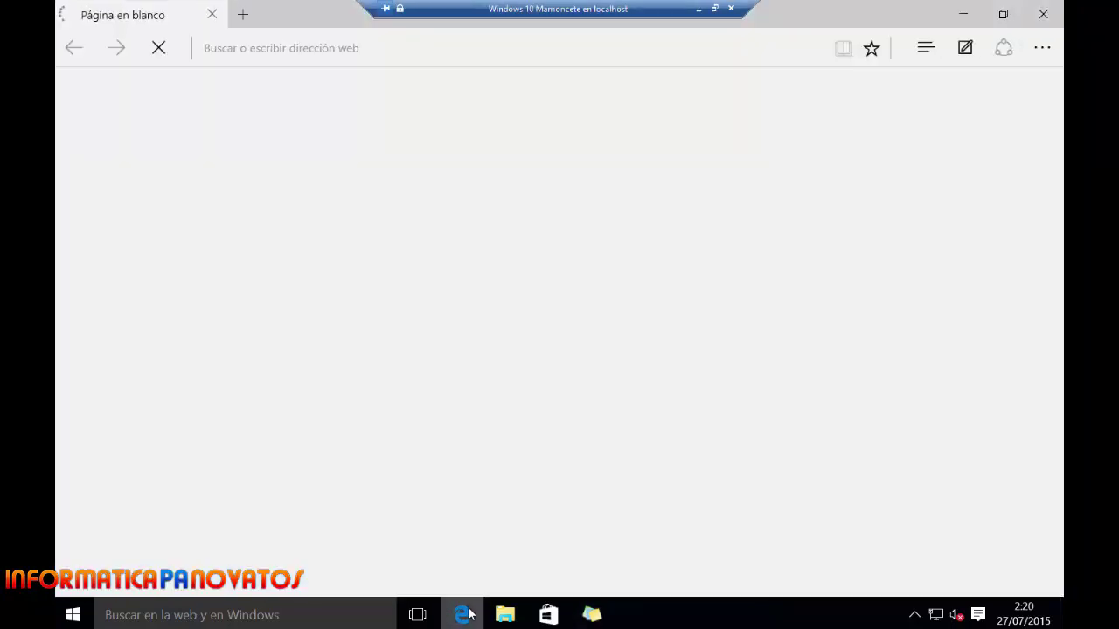